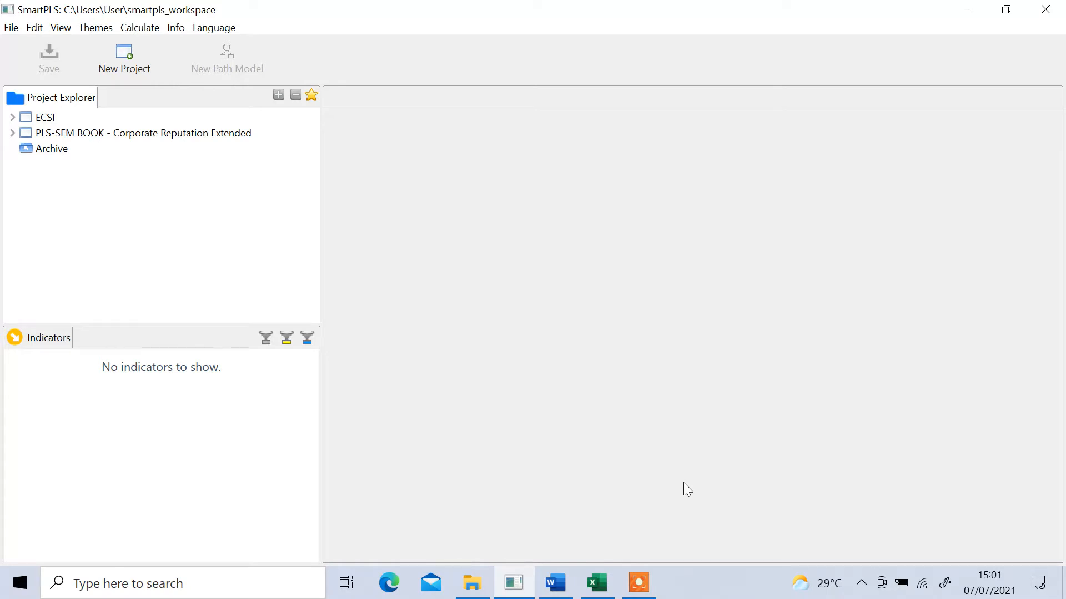
Switch to Excel and save the Dataset workbook as CSV (Comma delimited) named Dataset12 in the Bahan Kuliah Analisis Kuantitatif folder
click(598, 587)
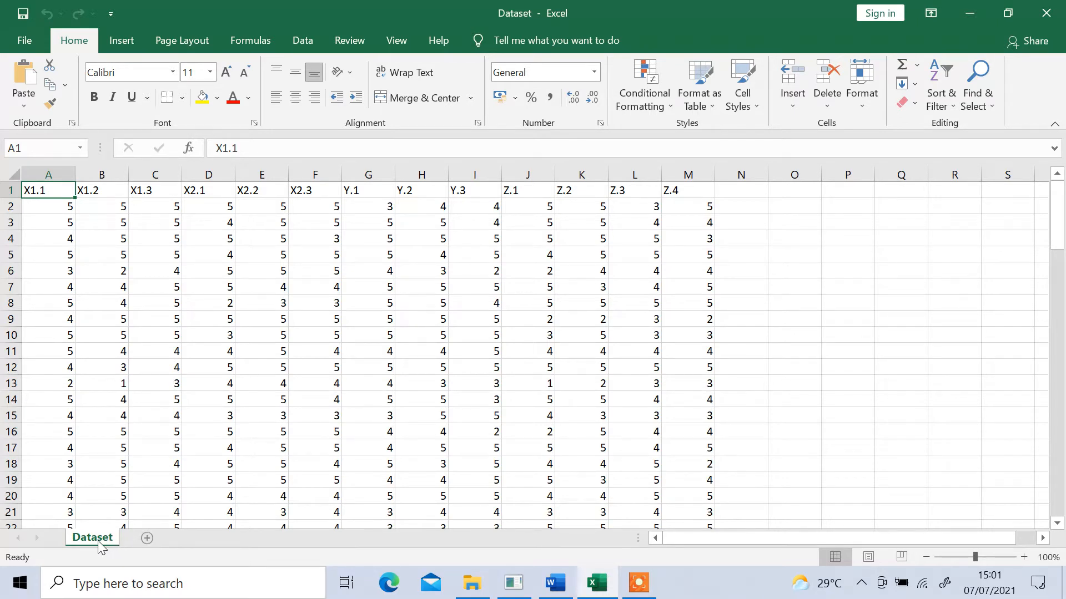
click(24, 43)
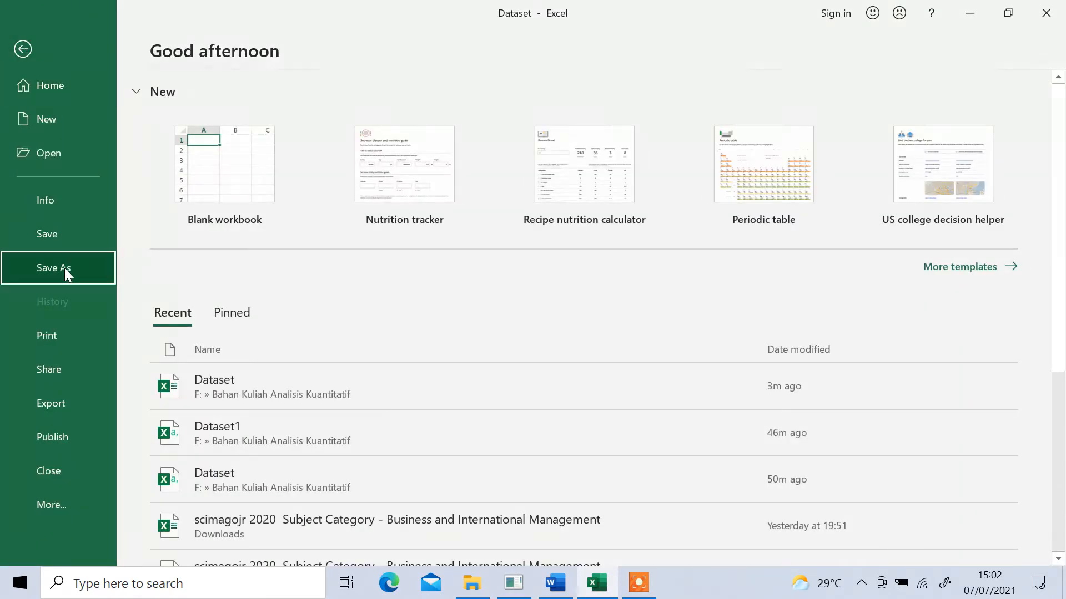
click(64, 268)
click(519, 184)
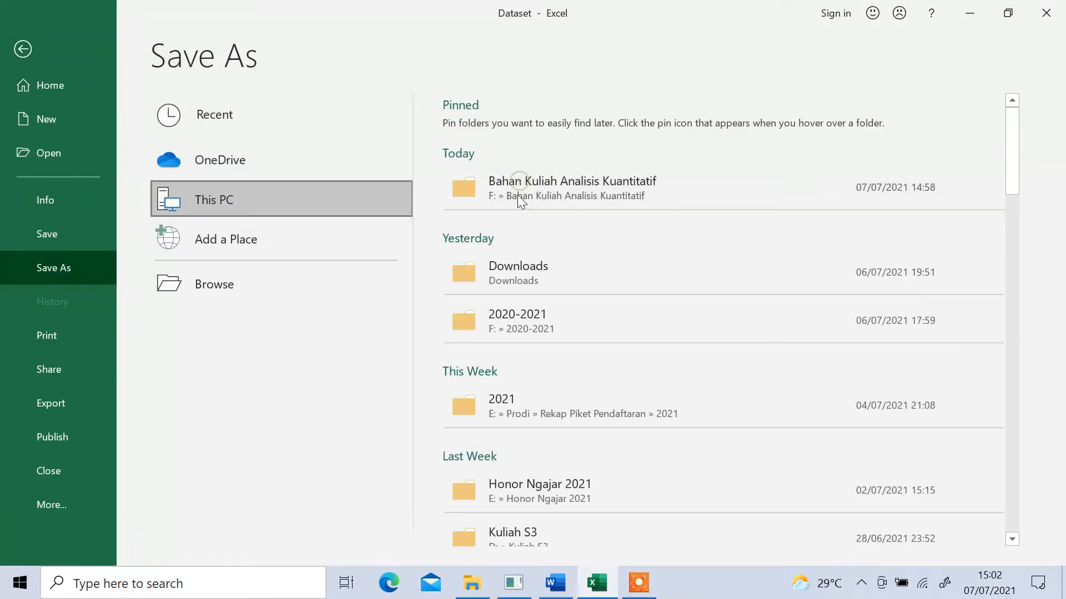
click(160, 279)
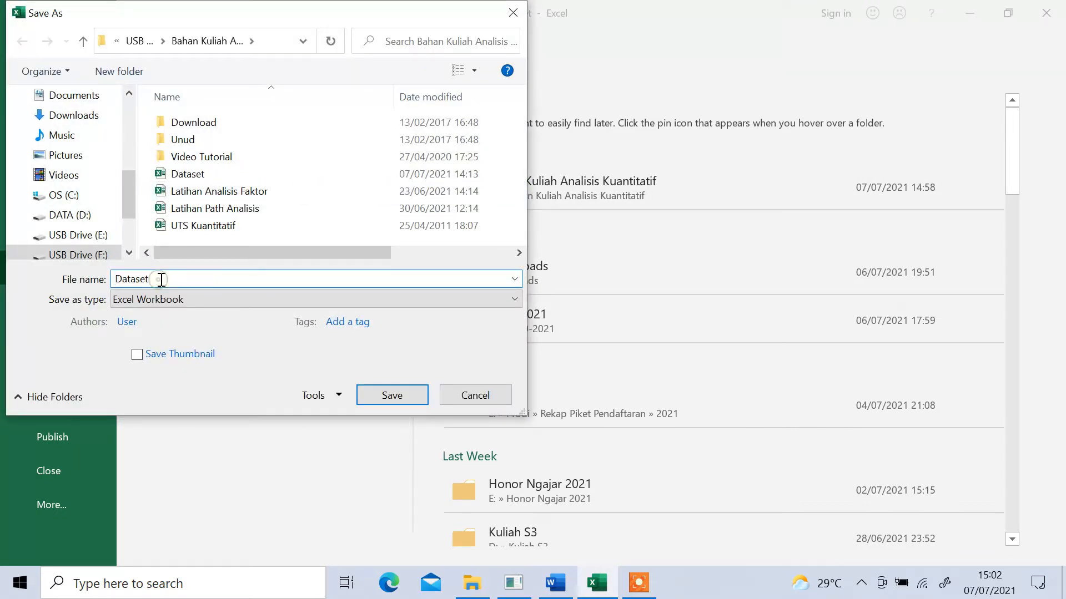
text(1)
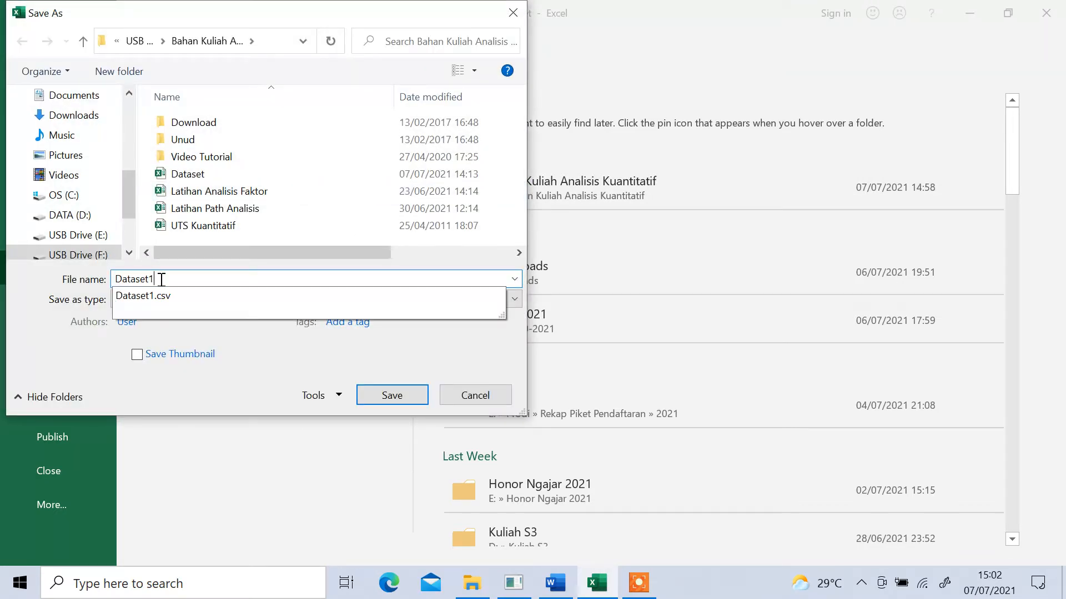
click(258, 349)
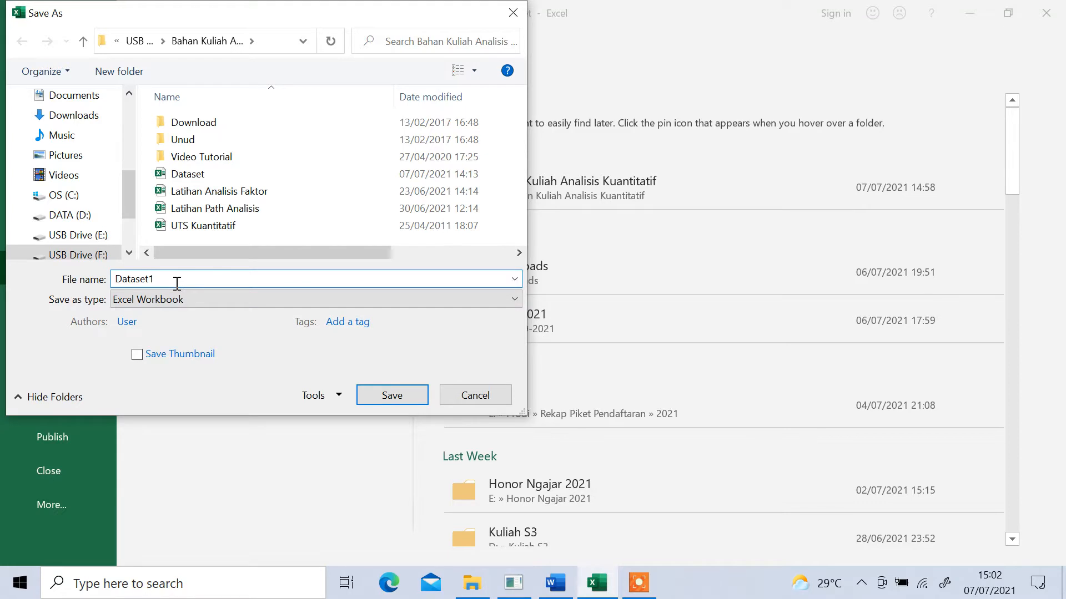
text(2)
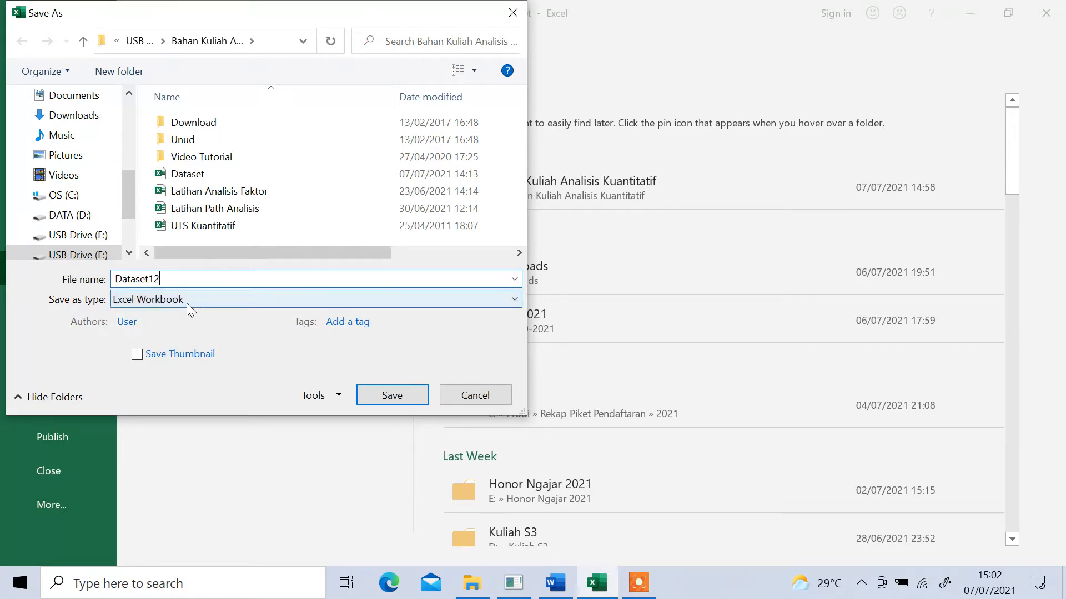
click(187, 303)
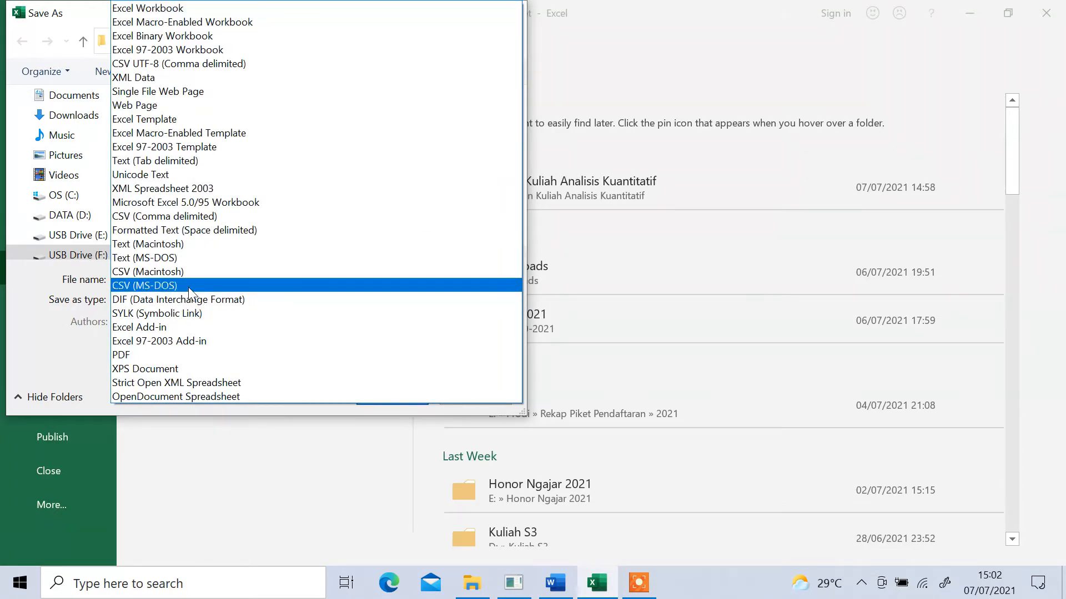
click(196, 215)
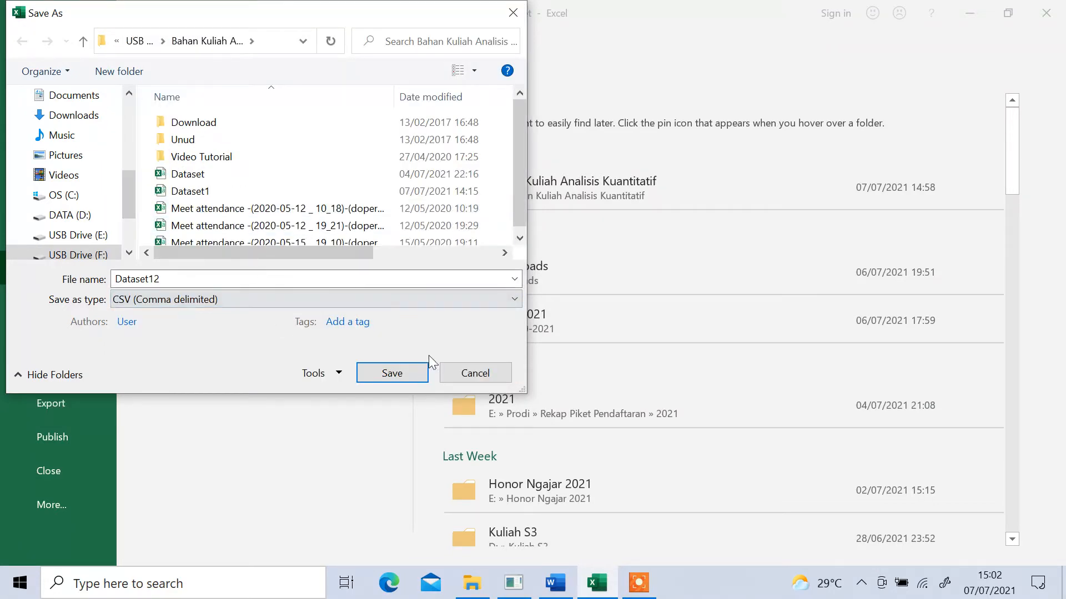
click(374, 371)
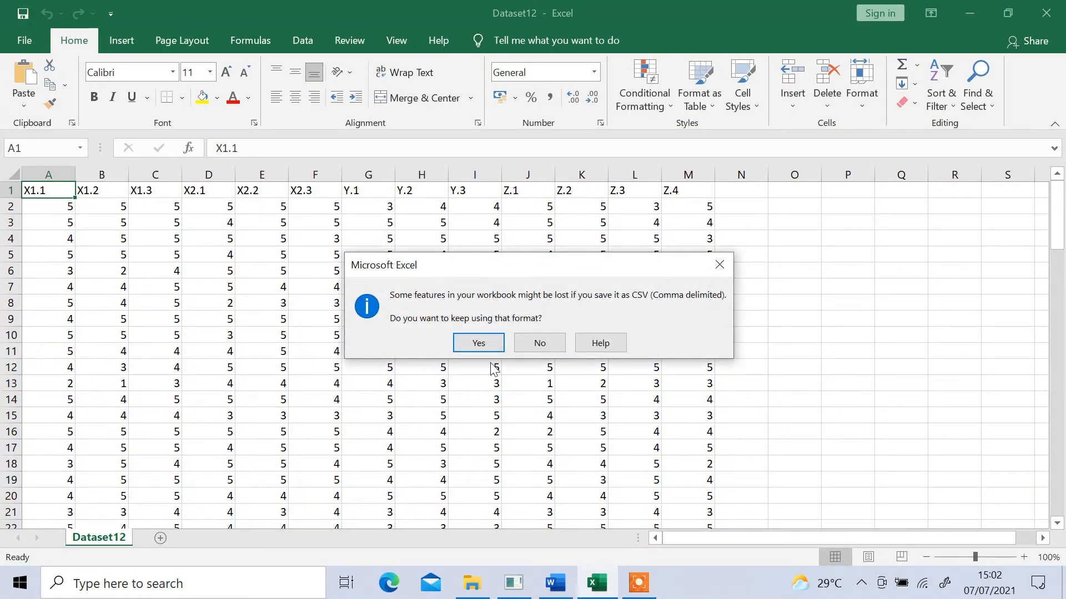
click(482, 344)
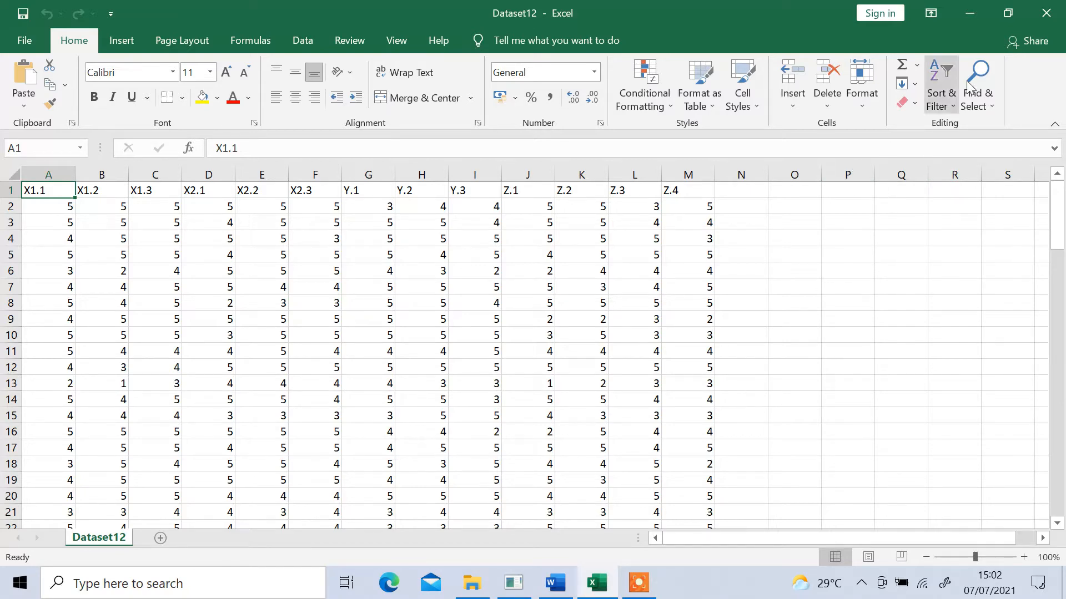
Switch back to SmartPLS and create a new project named Contoh 1
click(973, 14)
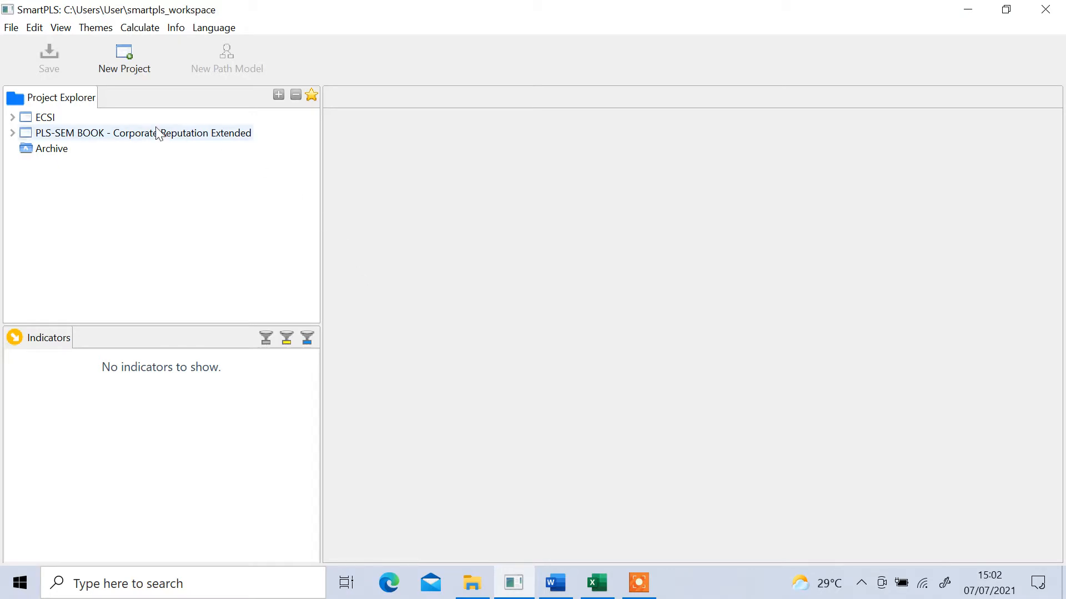
click(128, 53)
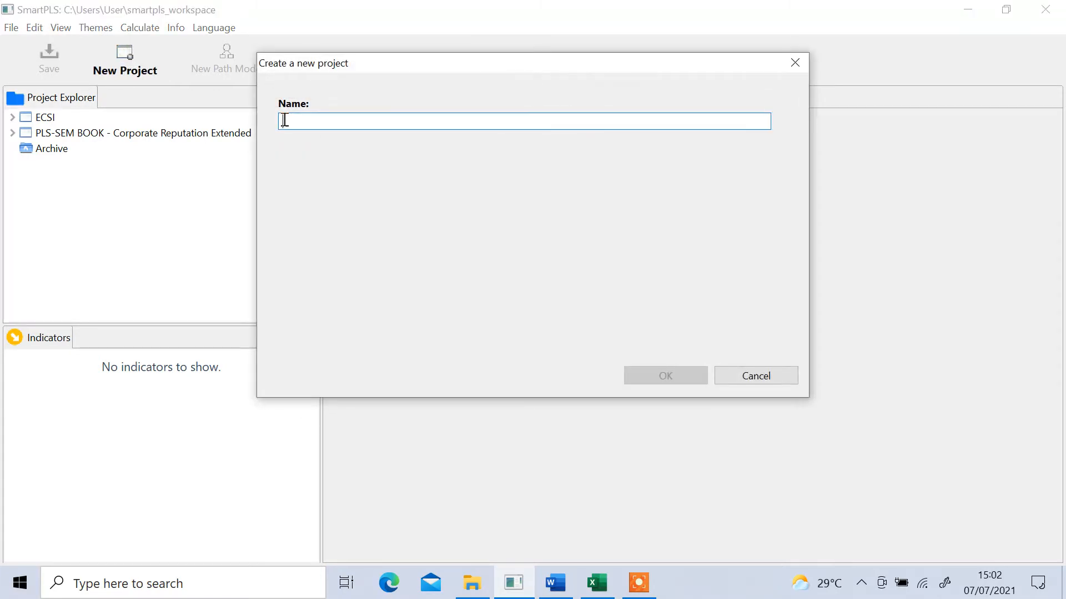
text(Co)
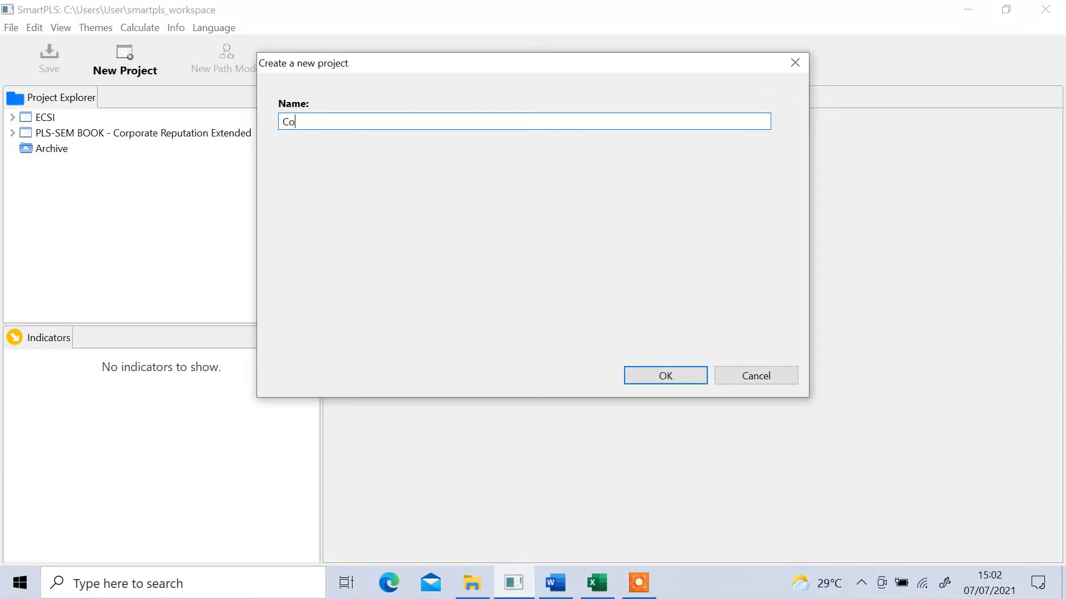
text(ntoh 1)
click(688, 379)
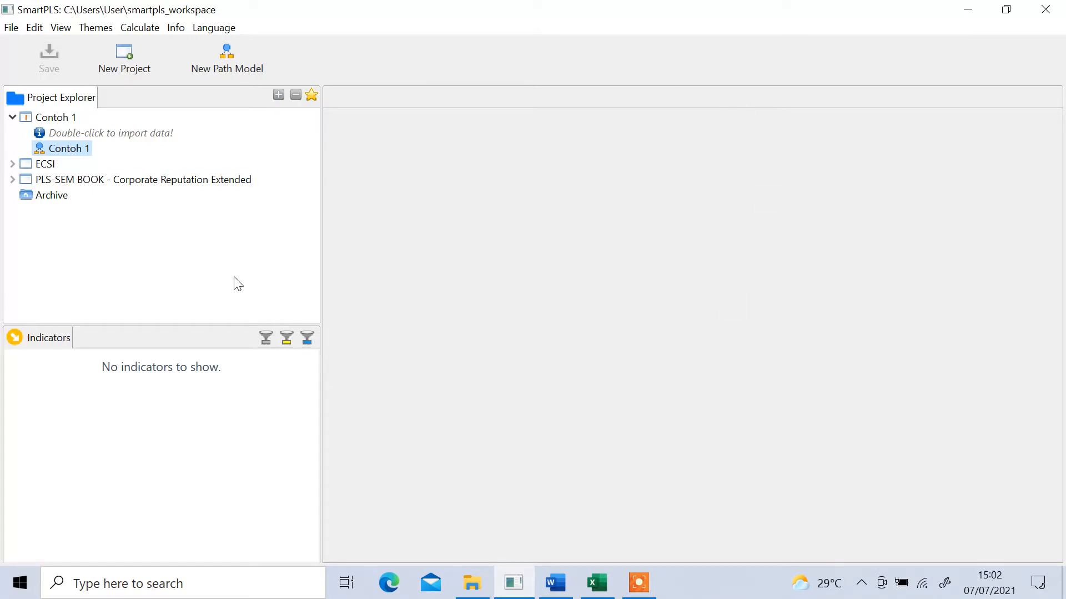
Import the Dataset CSV file into the Contoh 1 project, keeping the name Dataset
right_click(97, 136)
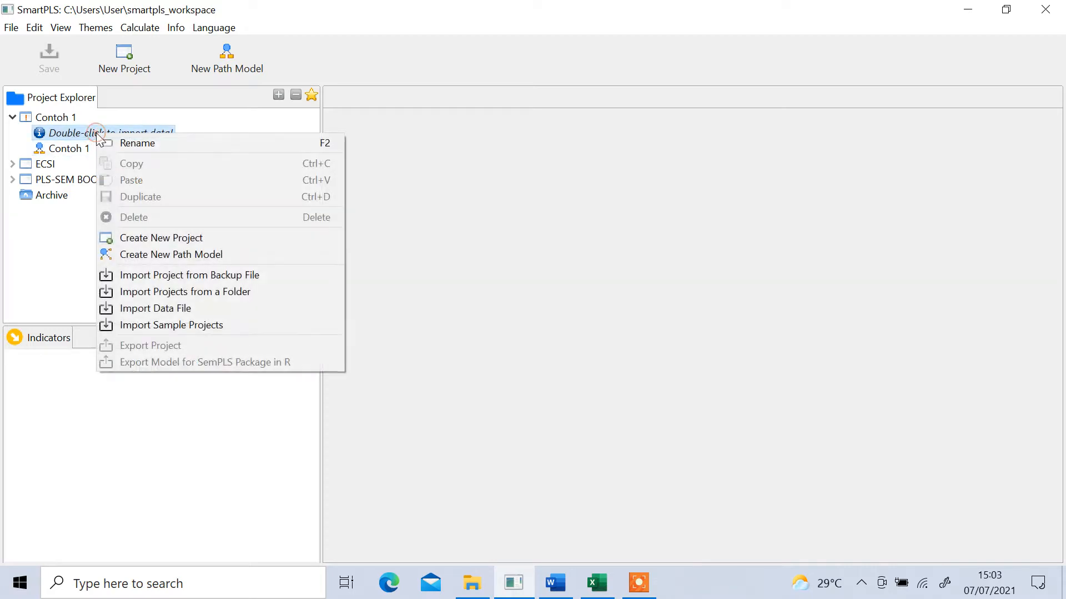
click(182, 310)
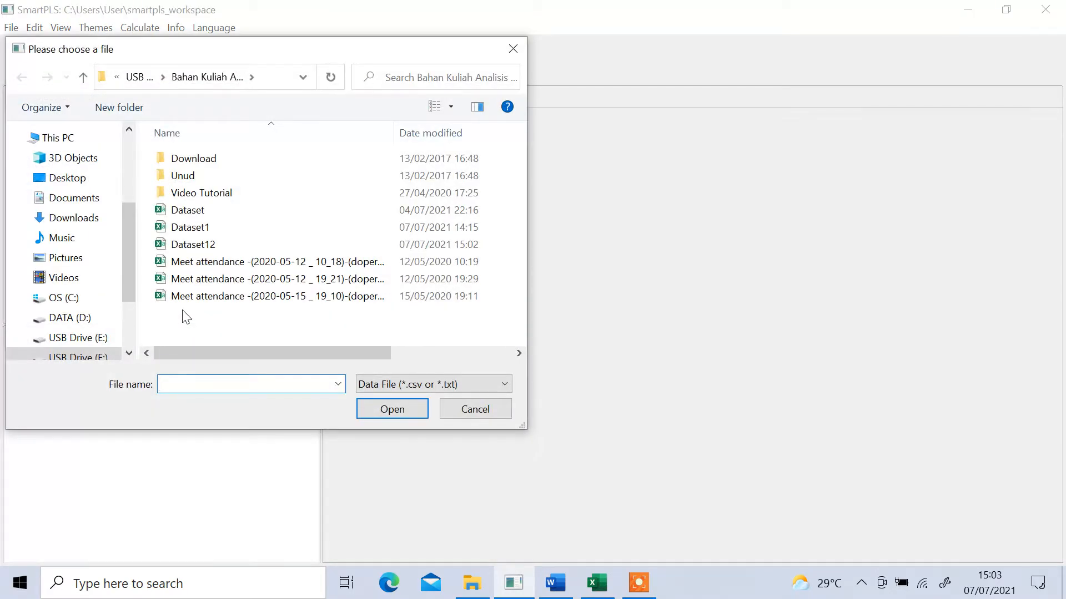
click(195, 213)
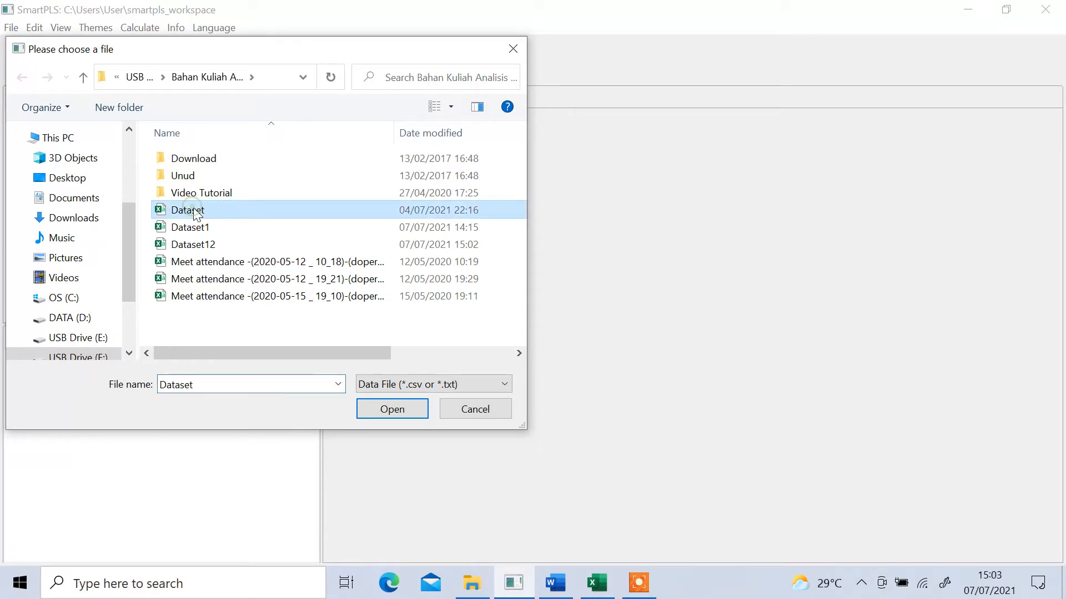
click(391, 409)
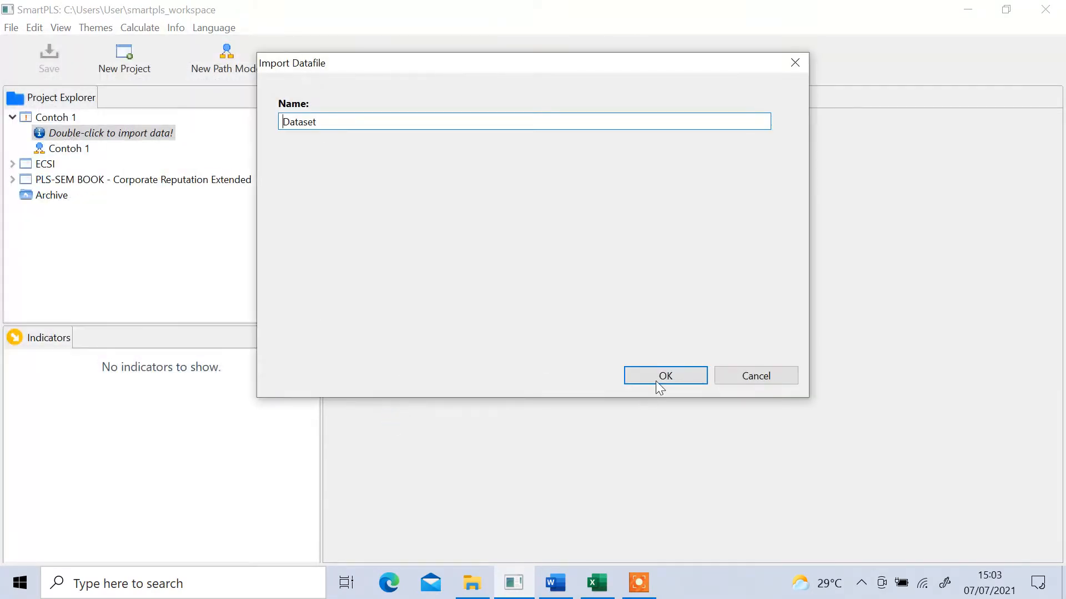
click(660, 379)
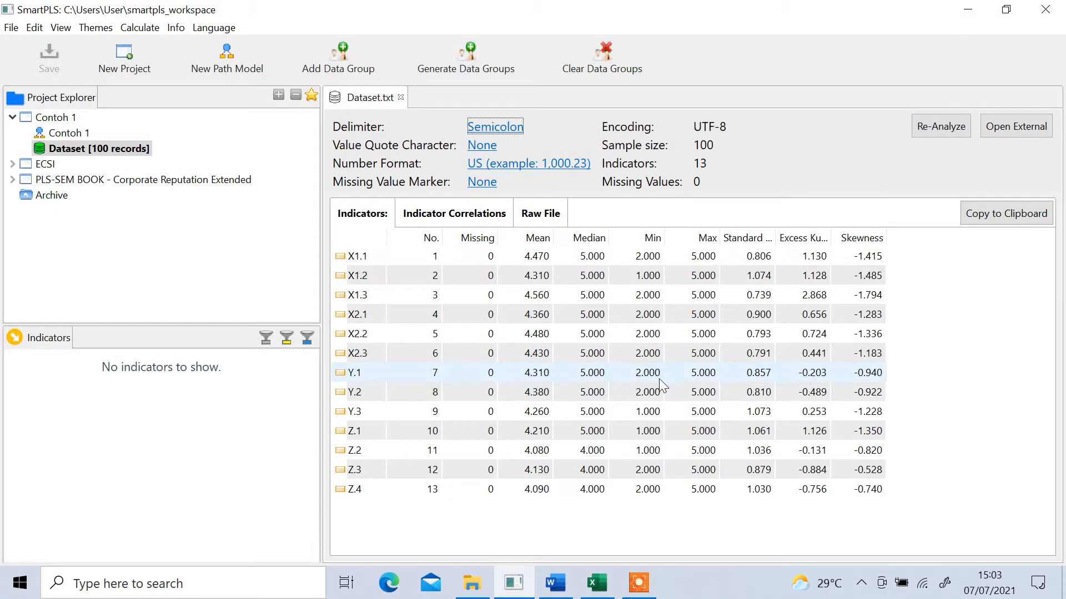
Open the Contoh 1 path model and add a latent variable with indicators X1.1 to X1.3 in the canvas's upper left
double_click(65, 134)
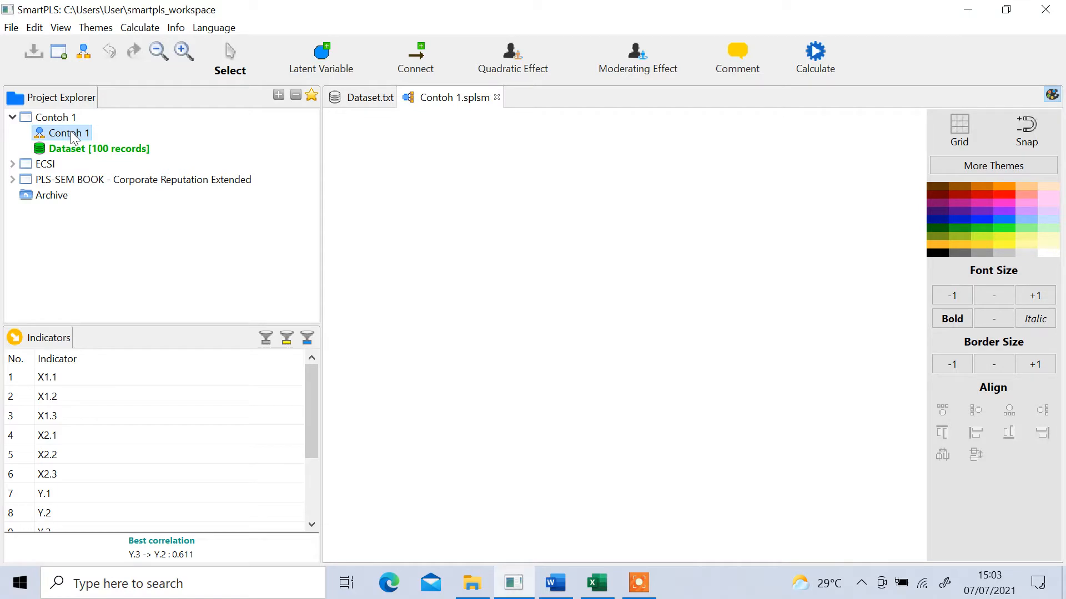
click(61, 379)
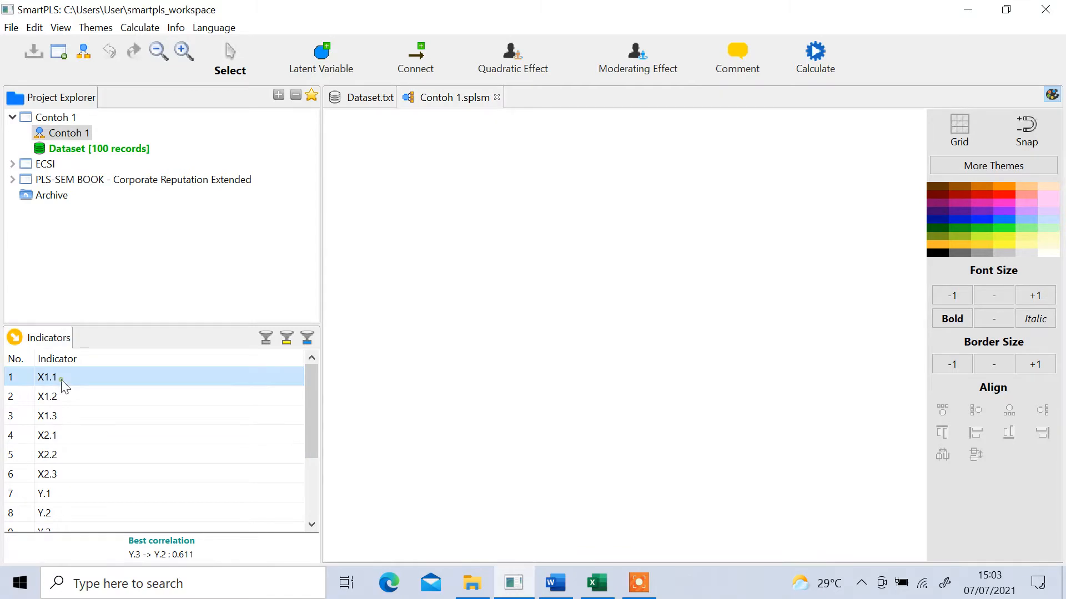
shift+click(70, 420)
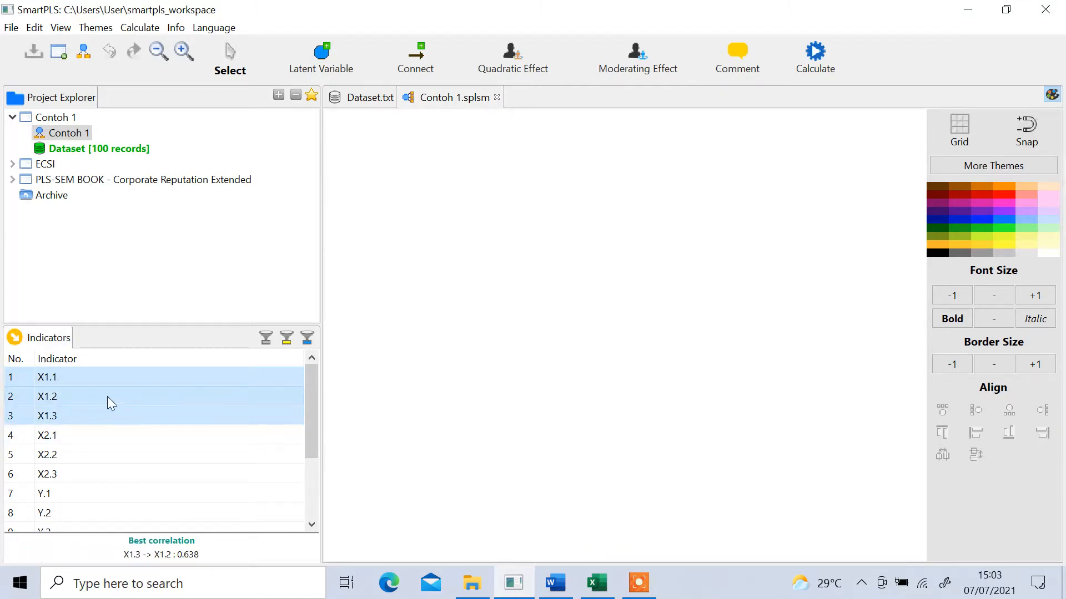
drag(86, 399, 428, 166)
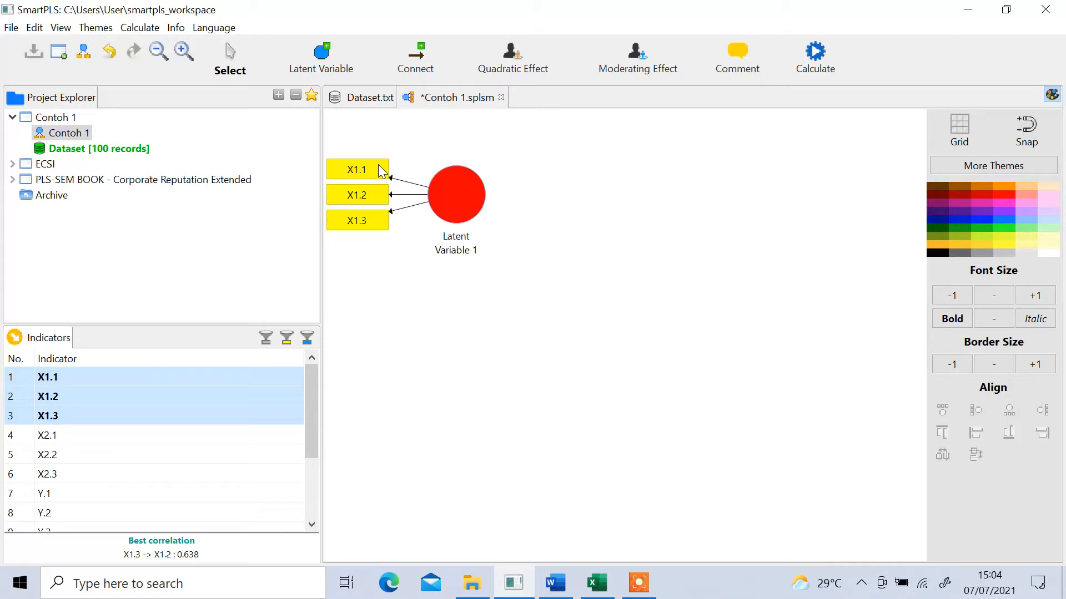
Align the X1 latent variable's indicators to its right side, and return them to its left side
right_click(460, 198)
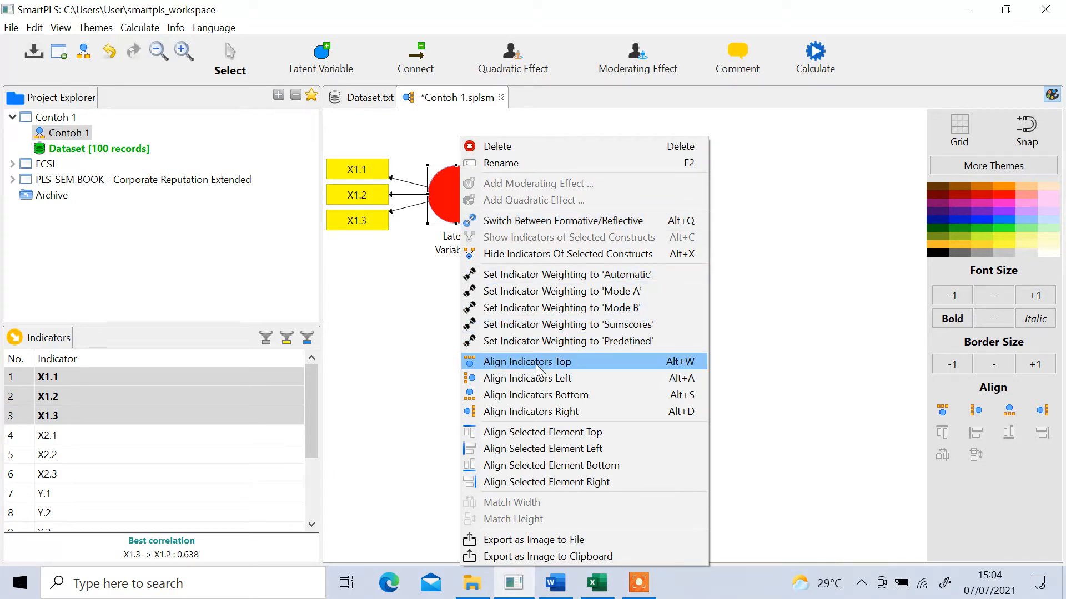
click(562, 415)
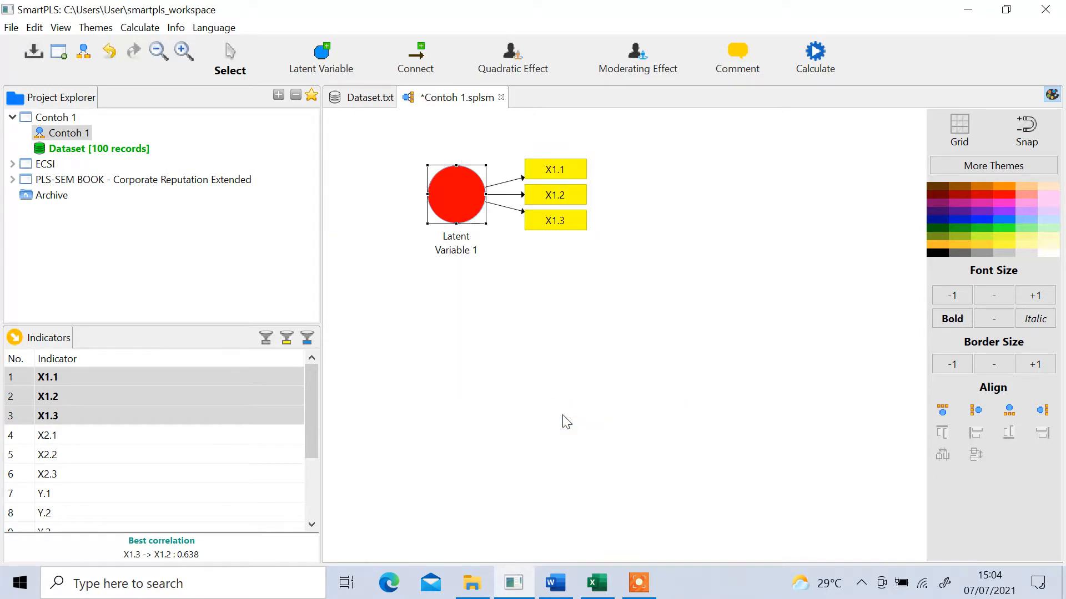
right_click(471, 200)
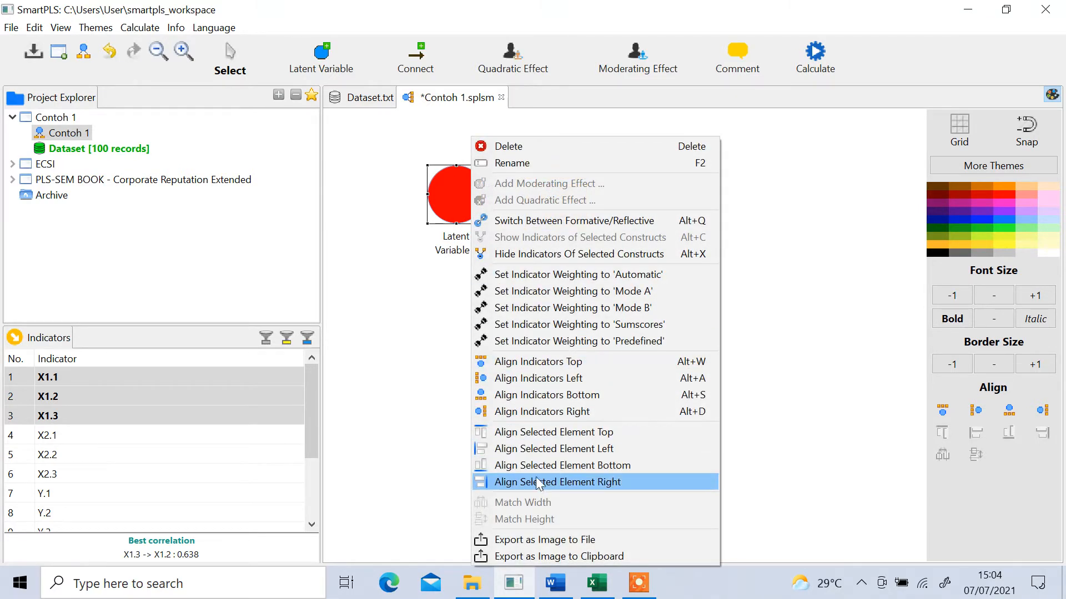
click(536, 378)
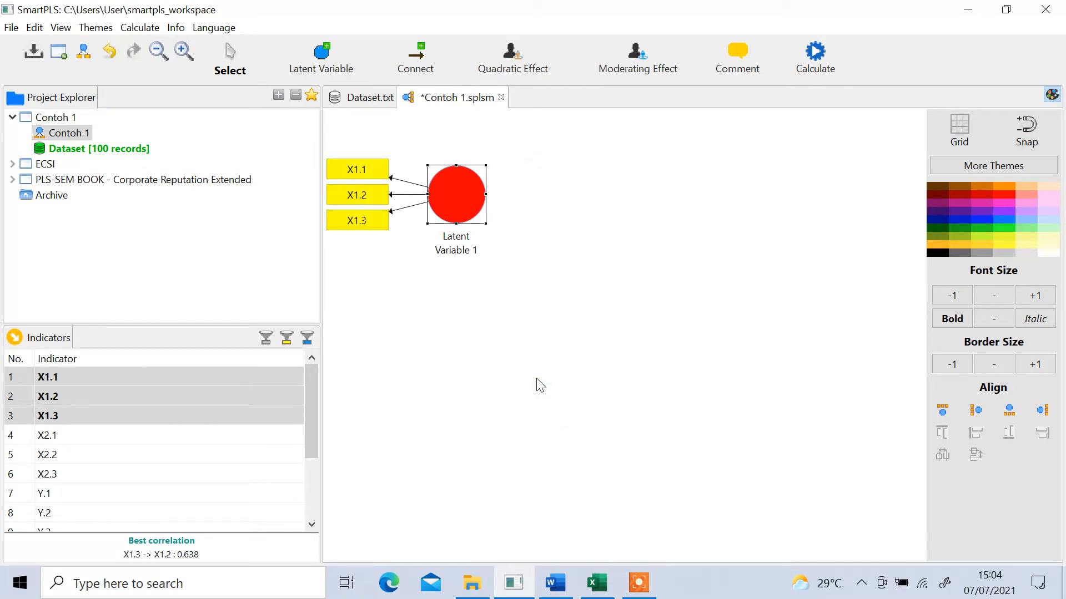
Add a latent variable with indicators X2.1 to X2.3 well below the X1 latent variable
click(55, 436)
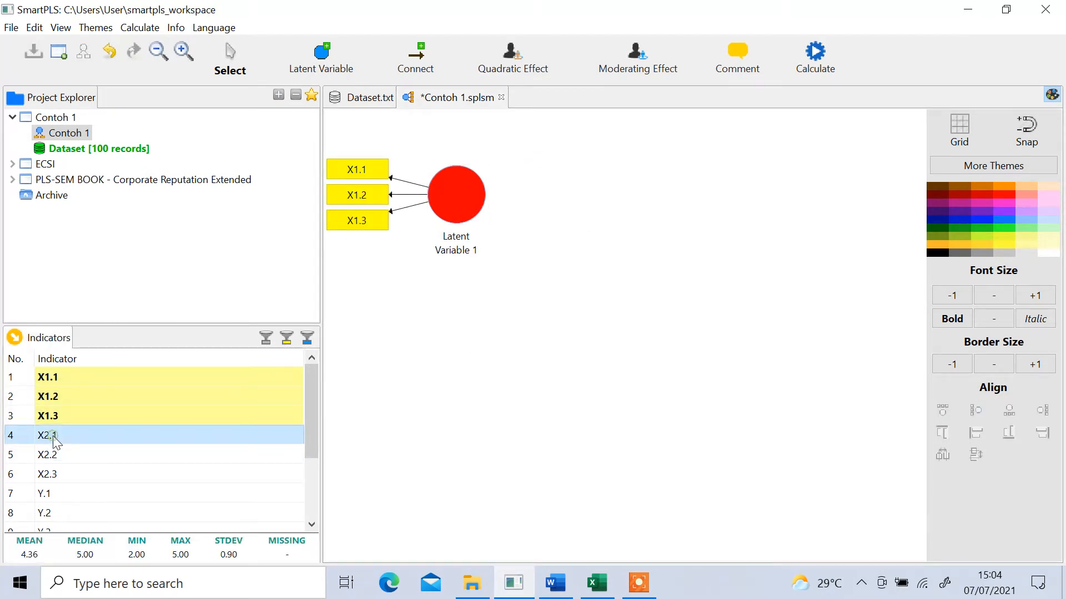
shift+click(61, 483)
drag(95, 461, 472, 478)
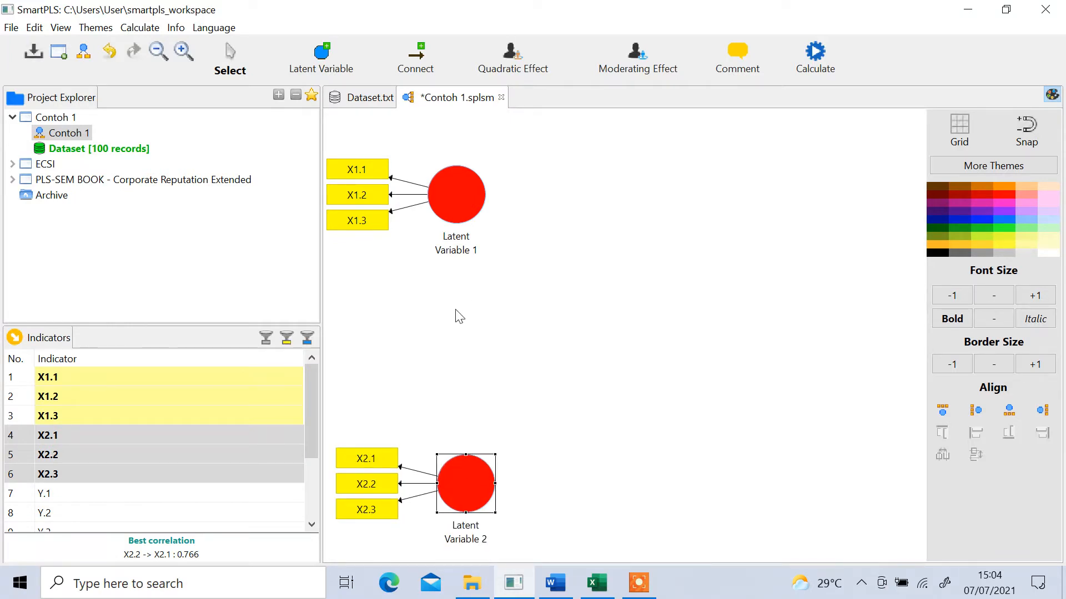
Add a latent variable with indicators Z.1 to Z.4 in the middle of the canvas, between and beyond the X constructs
scroll(178, 466, down, 2)
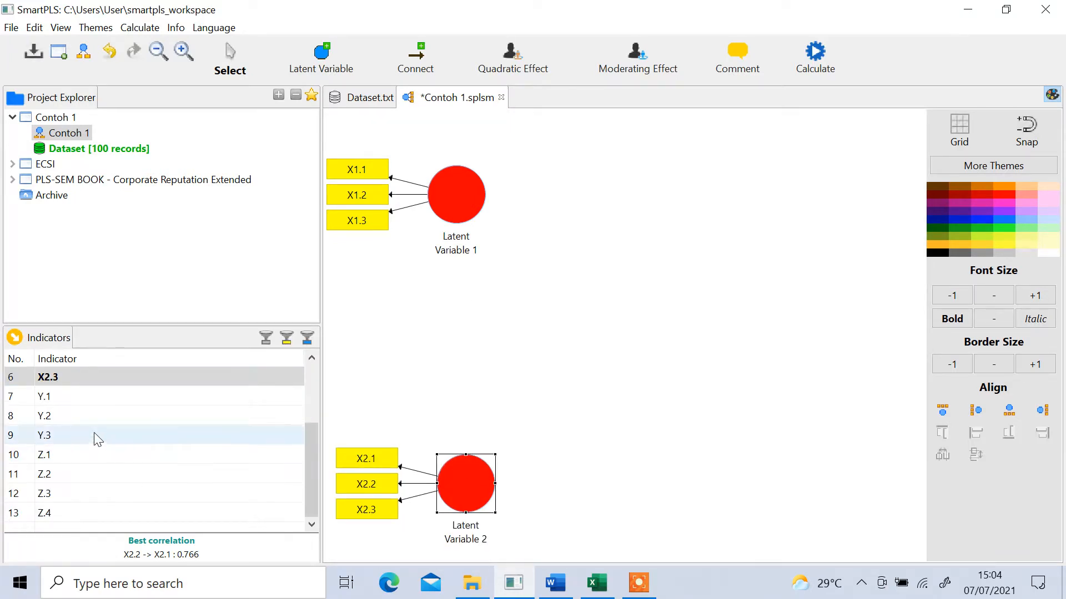
click(65, 456)
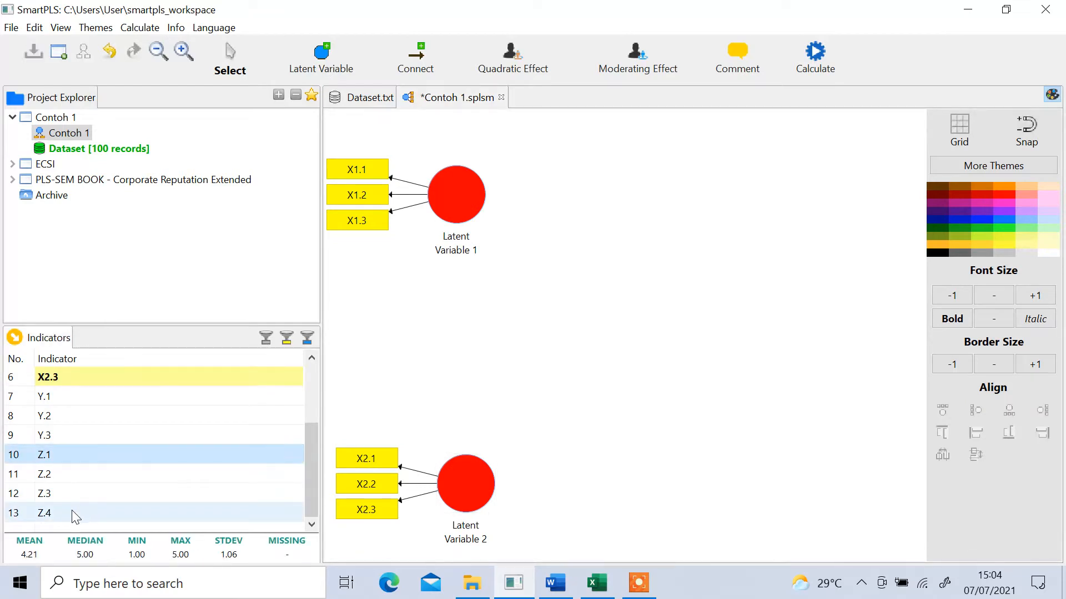
shift+click(76, 516)
drag(102, 478, 630, 338)
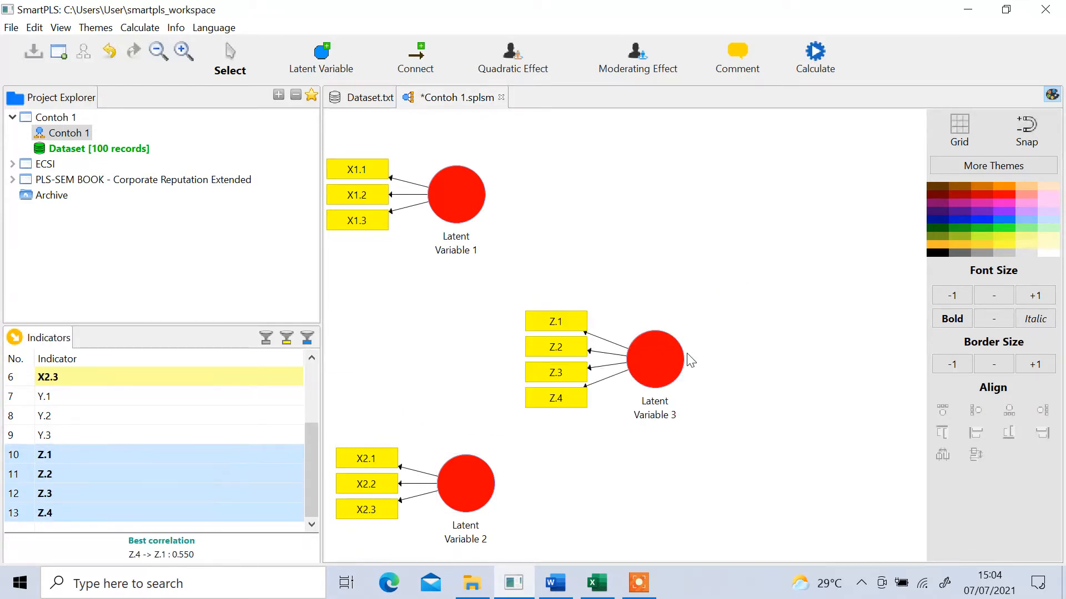
Add a latent variable with indicators Y.1 to Y.3 to the right of the Z latent variable
click(55, 392)
shift+click(65, 439)
drag(108, 419, 795, 356)
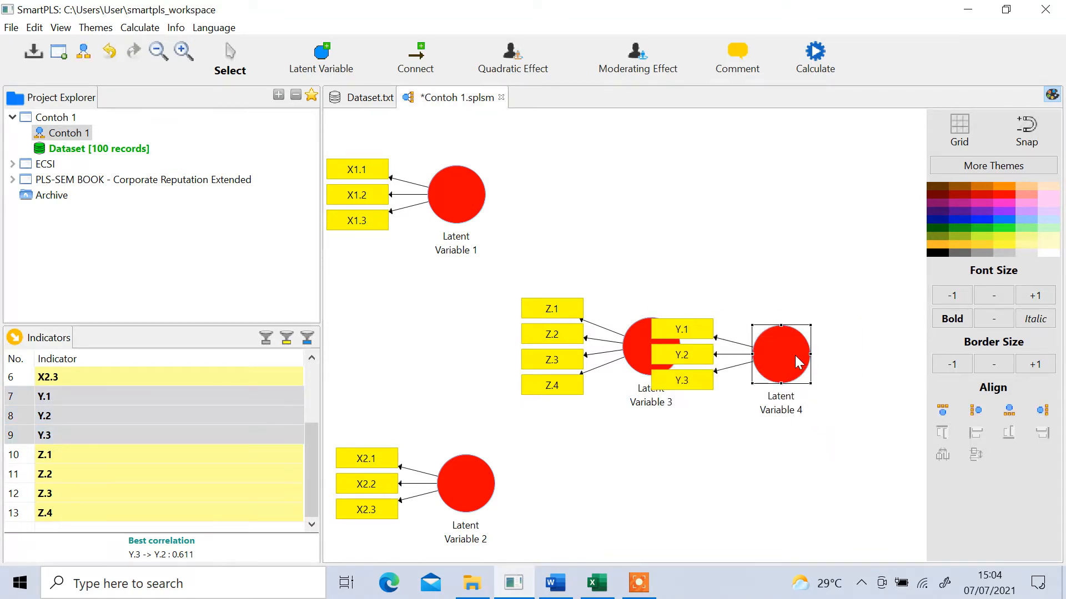
Align the indicators Y.1 to Y.3 to the right side of their latent variable
right_click(786, 353)
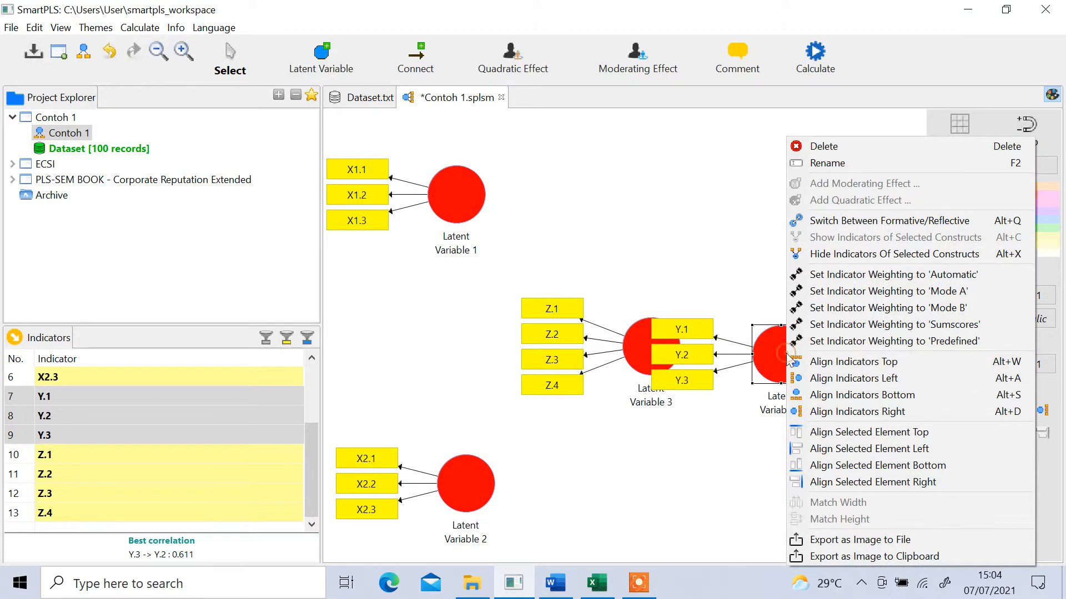
click(885, 414)
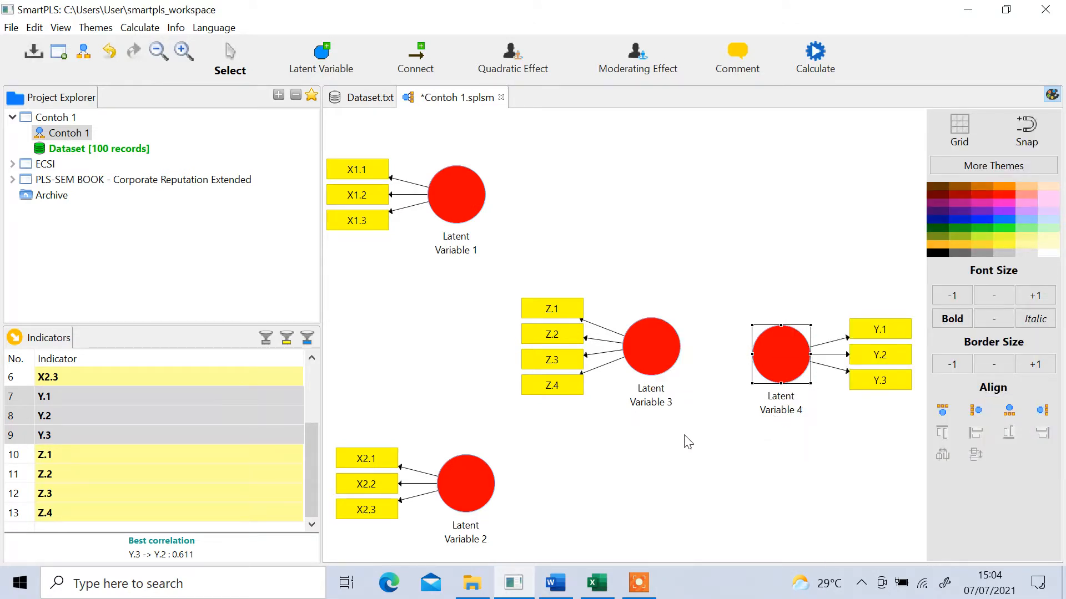
Rename the latent variable with indicators X1.1 to X1.3 as Gaya Kepemimpinan
mouse_move(472, 221)
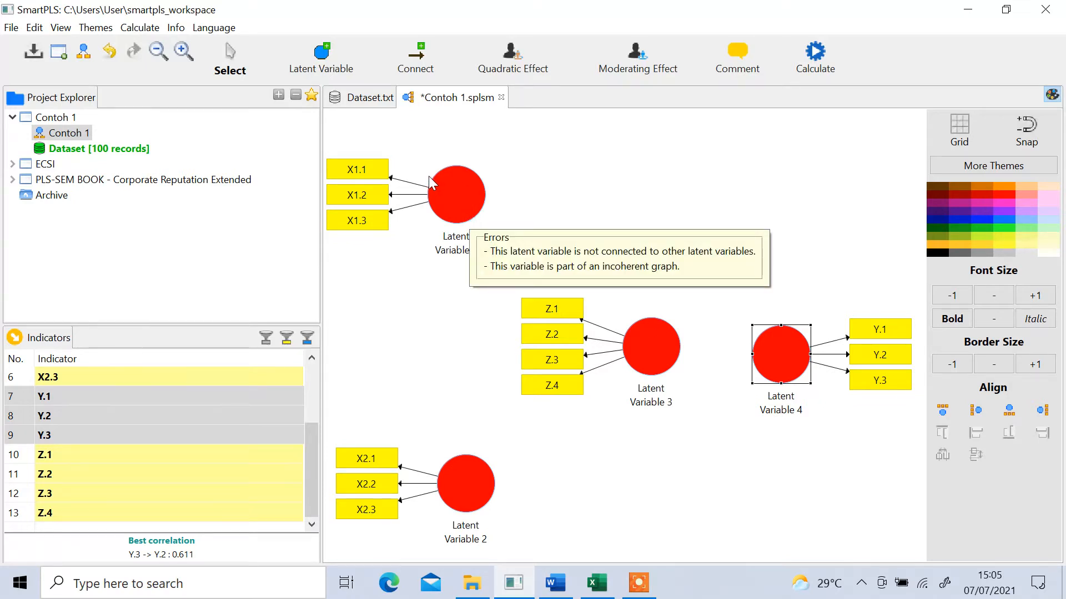
click(457, 202)
right_click(457, 202)
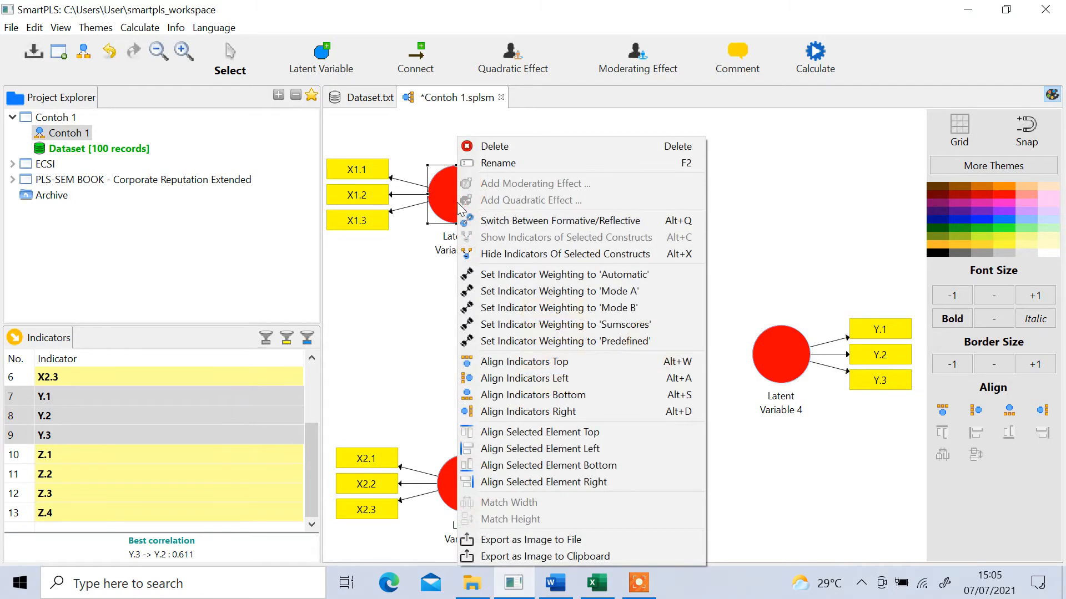
click(483, 163)
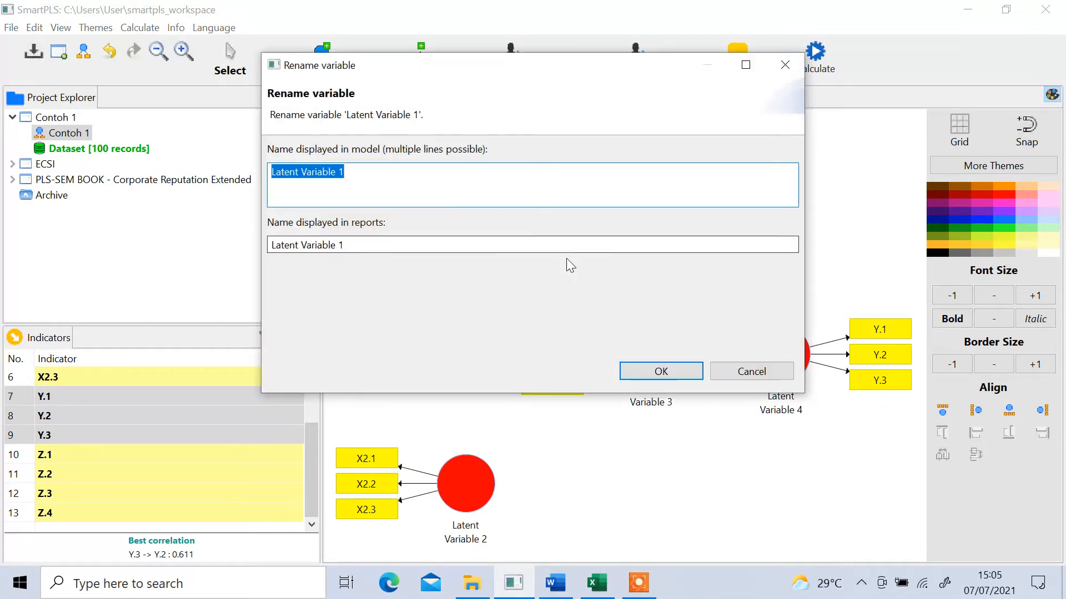
text(Ga)
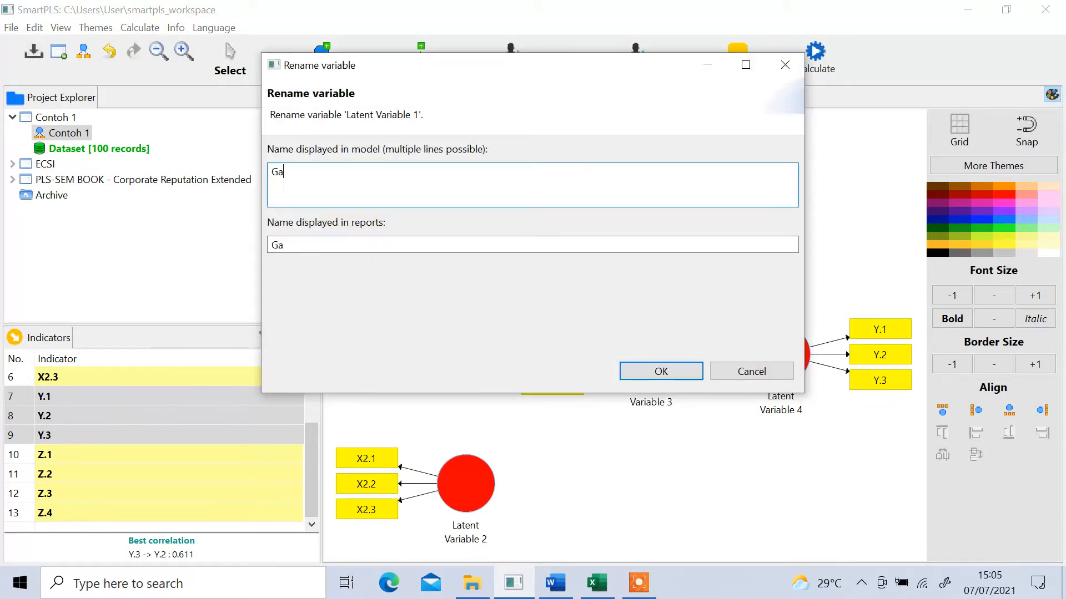
text(ya Kepemimpinan)
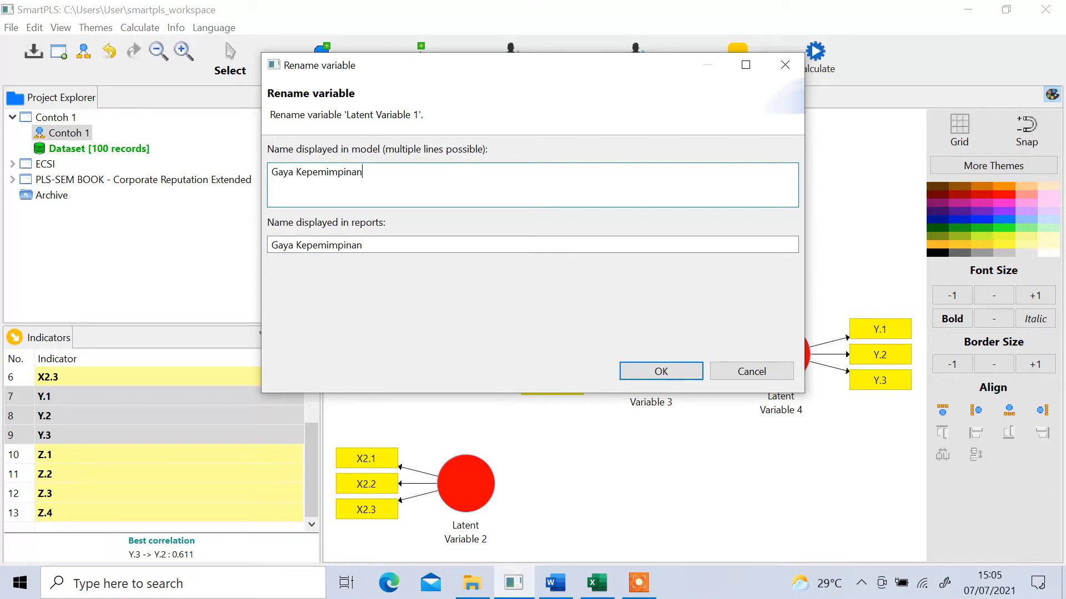
click(663, 378)
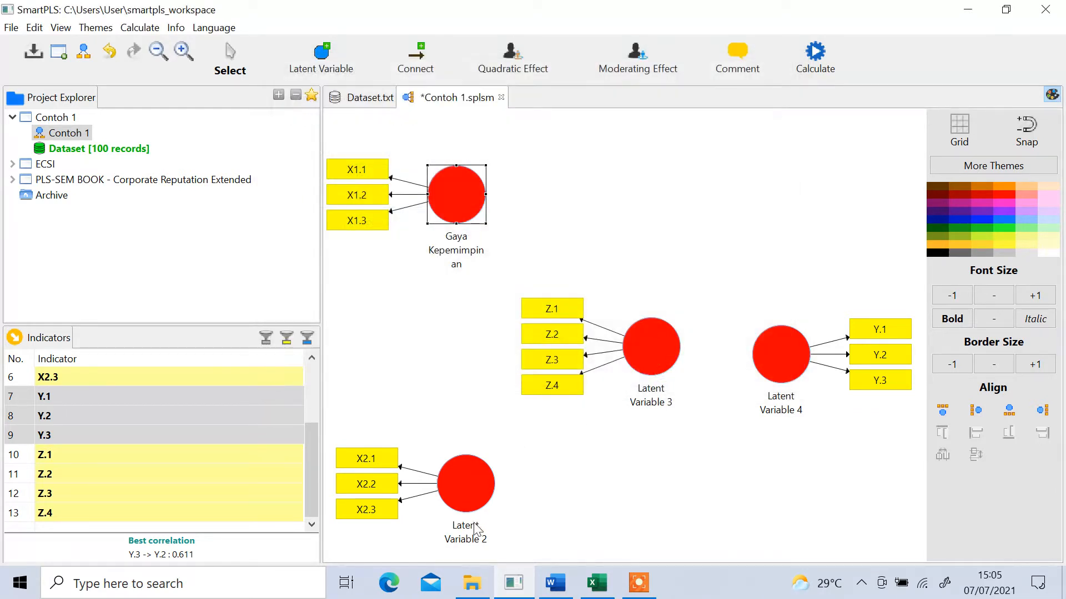
Rename the latent variable with indicators X2.1 to X2.3 as Lingkungan Kerja
right_click(475, 495)
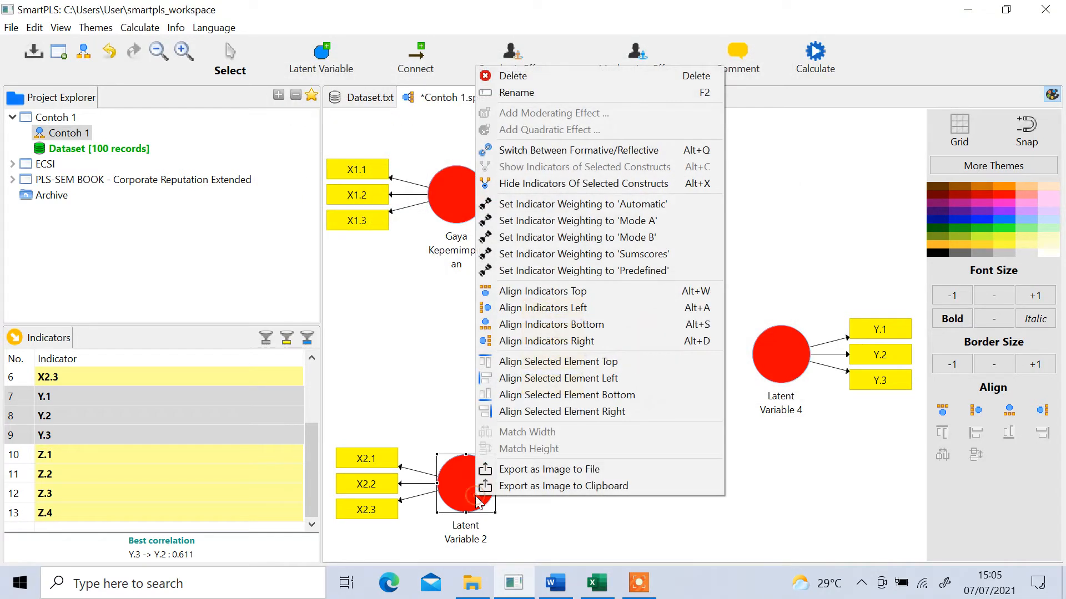
click(517, 92)
text(Li)
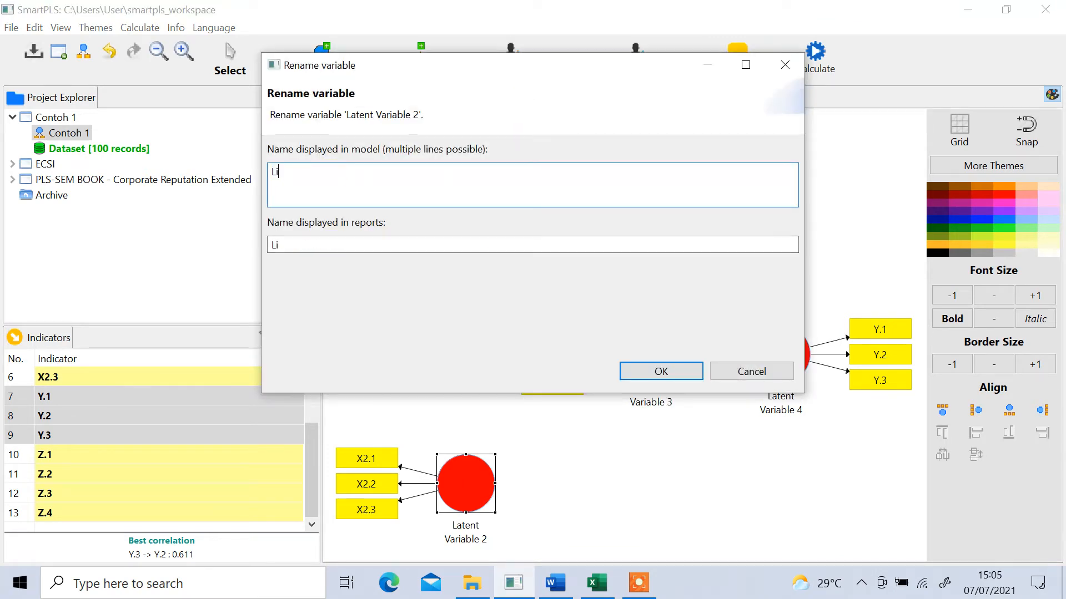
text(ngkungan Kerja)
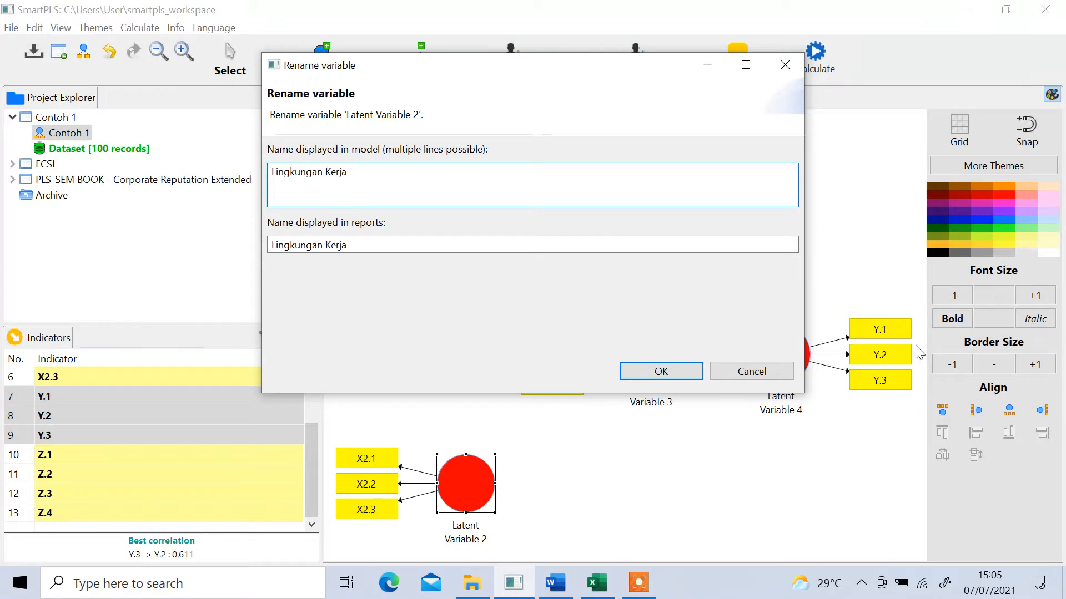
click(659, 373)
Rename the latent variable with indicators Z.1 to Z.4 as Motivasi
right_click(676, 359)
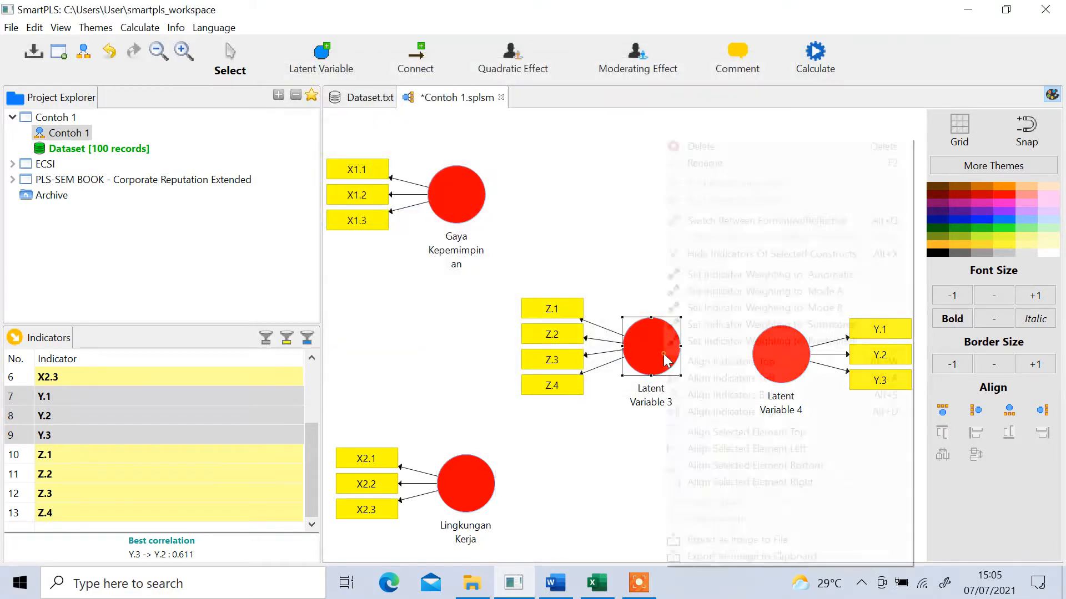
click(696, 162)
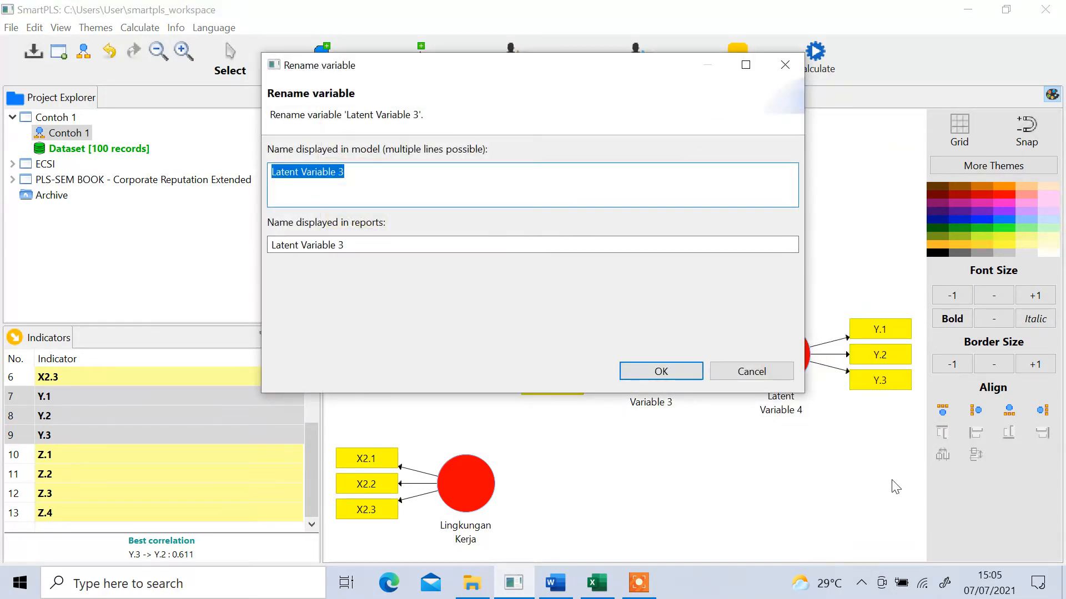
text(Motivasi)
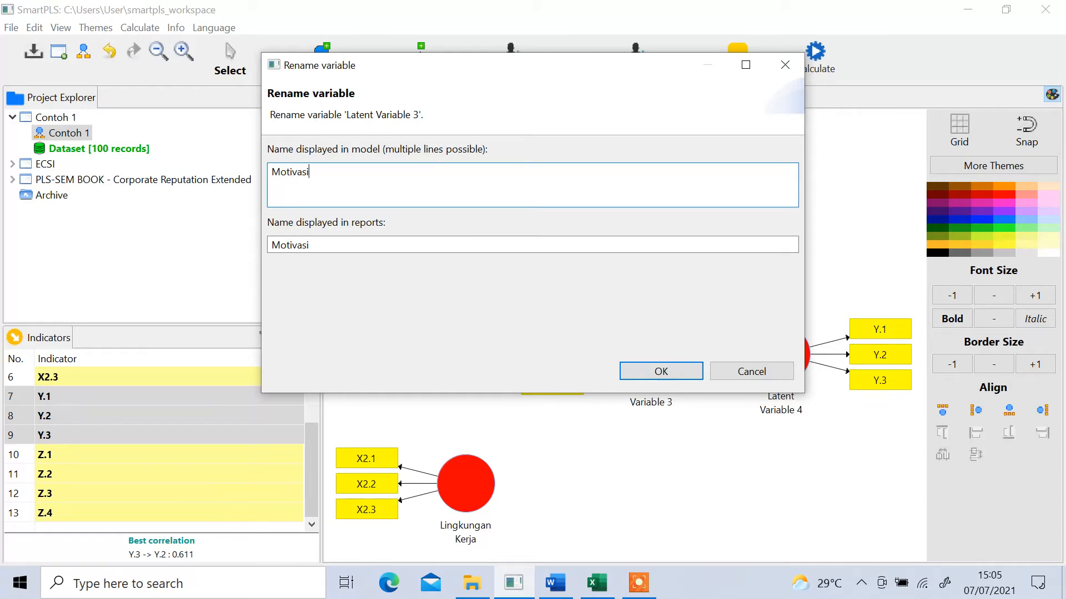
click(674, 375)
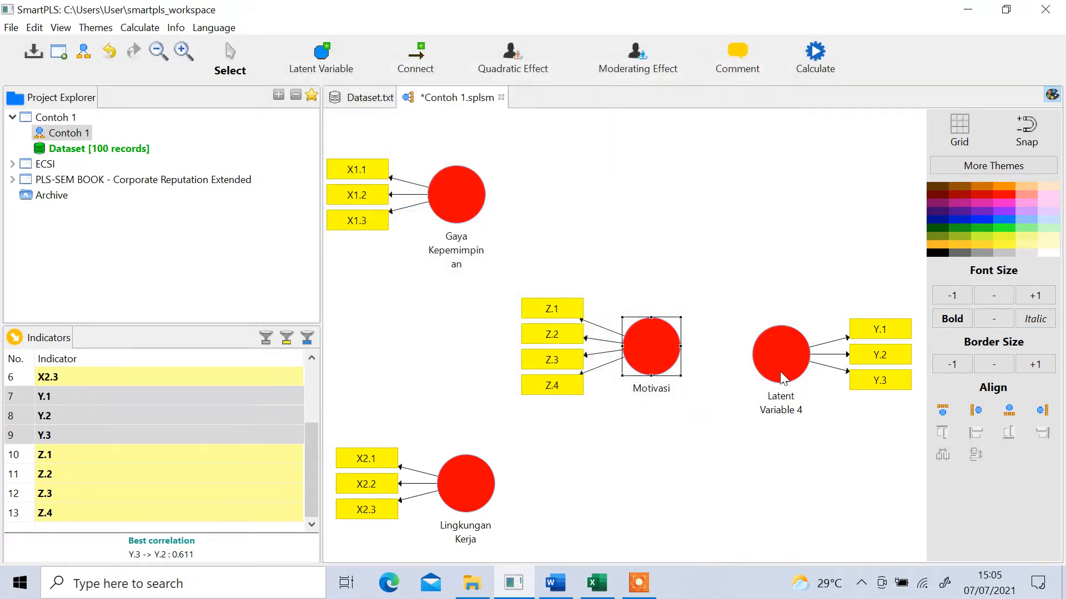
Rename the latent variable with indicators Y.1 to Y.3 as Kinerja
click(776, 348)
right_click(776, 349)
click(846, 168)
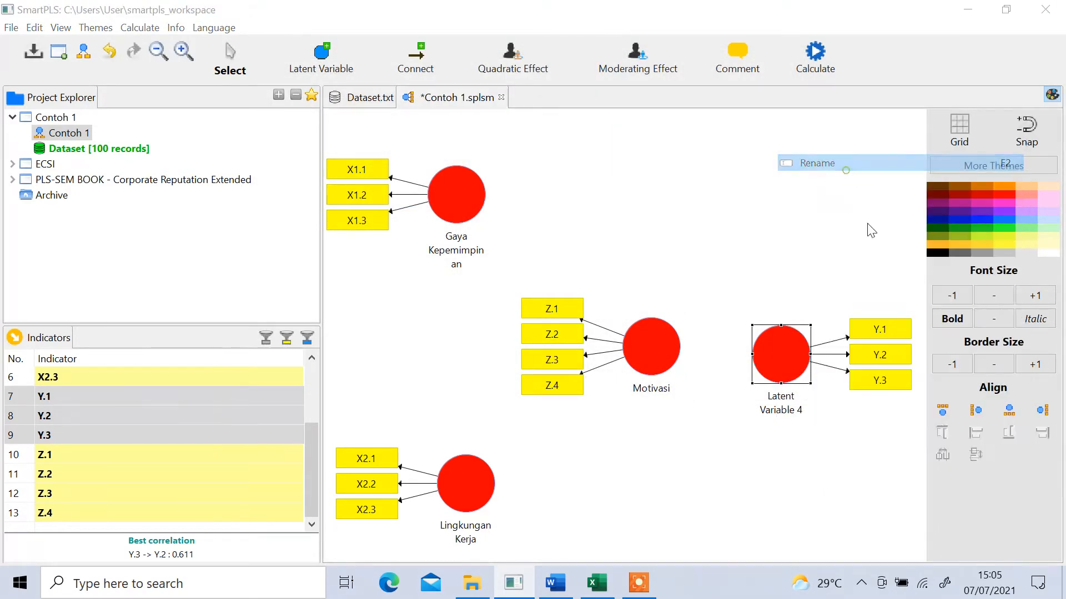
text(Kinerja)
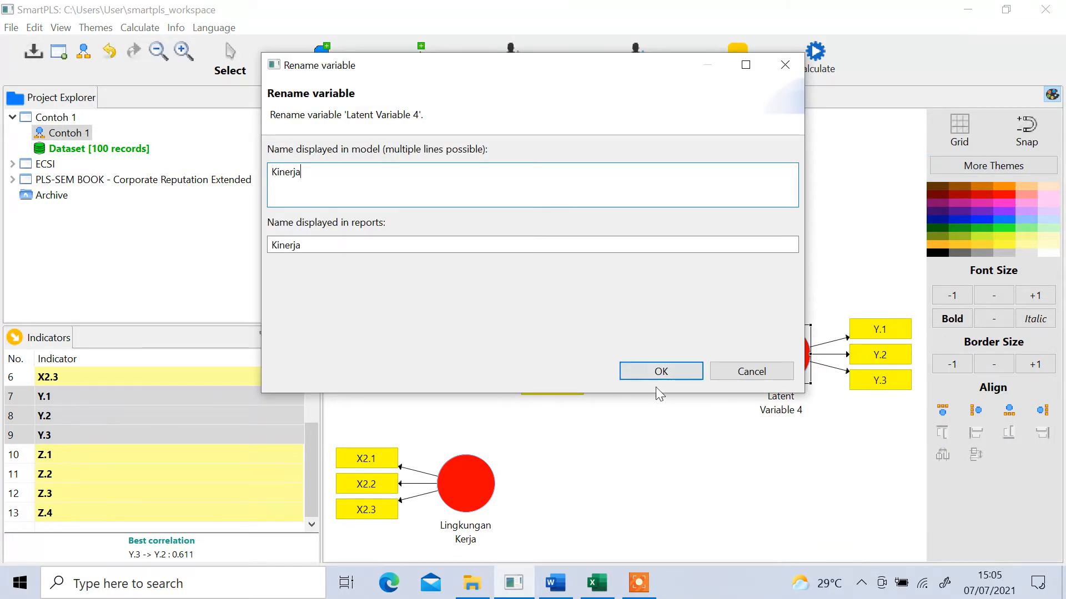
click(665, 370)
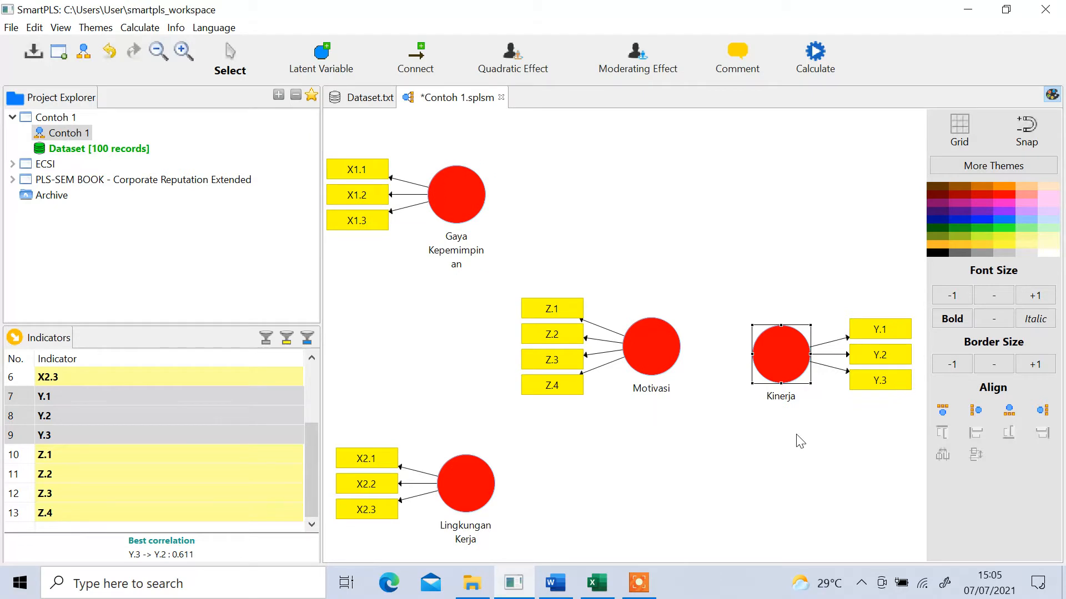
Connect Gaya Kepemimpinan and Lingkungan Kerja to Motivasi with paths pointing towards Motivasi
mouse_move(476, 222)
mouse_move(437, 202)
click(415, 56)
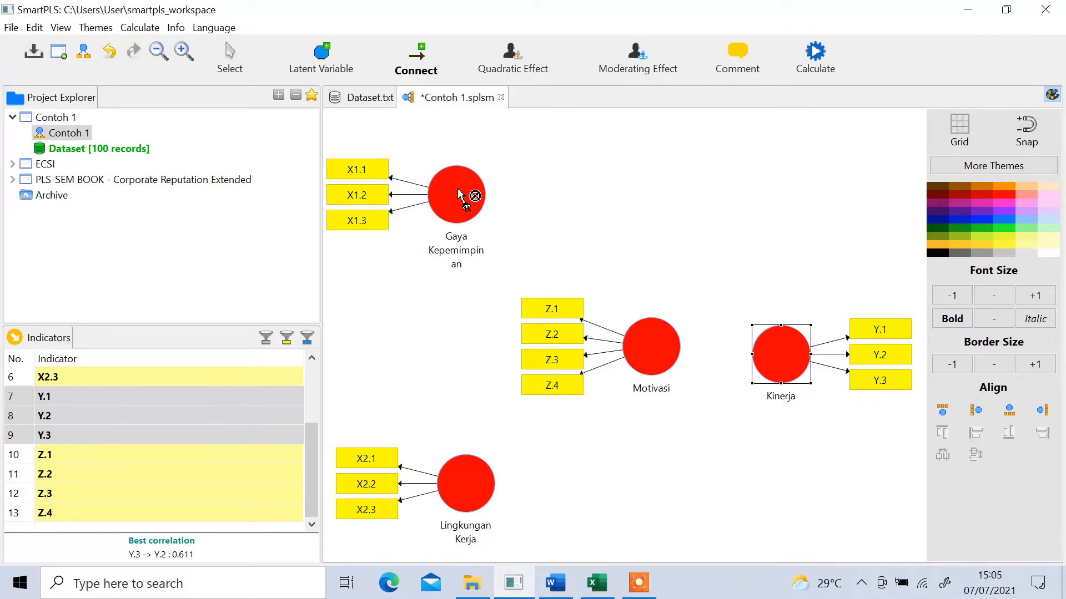
drag(458, 191, 658, 345)
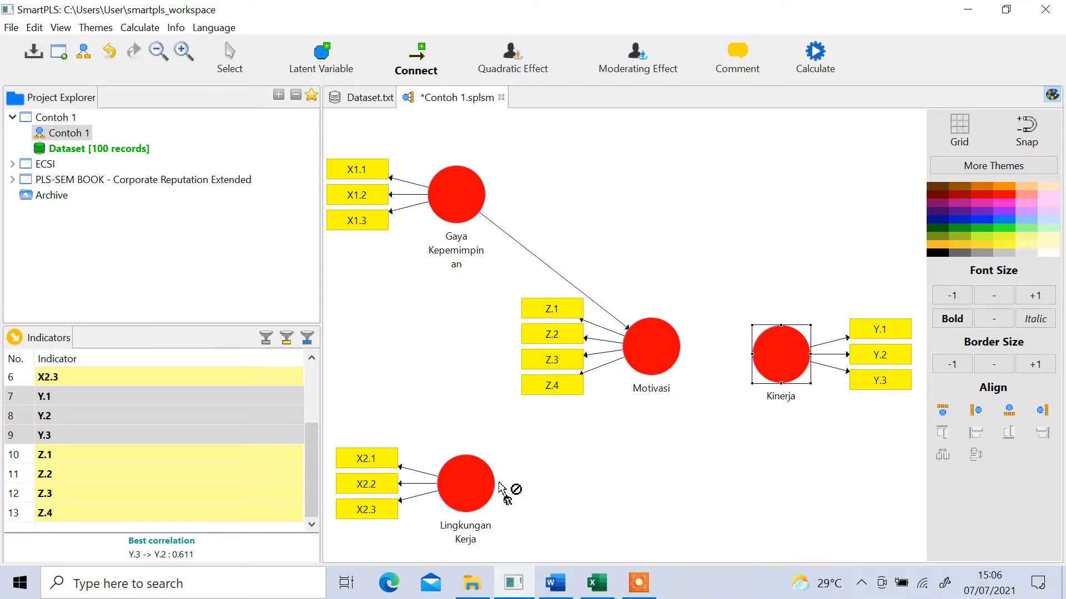
click(465, 495)
click(656, 363)
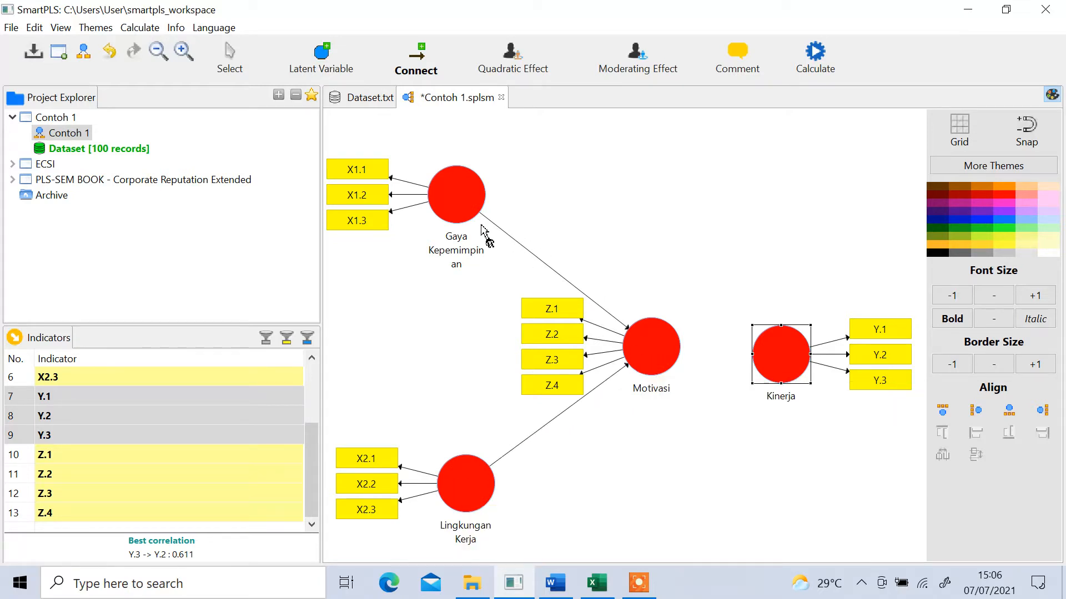
Connect Gaya Kepemimpinan, Lingkungan Kerja and Motivasi to Kinerja with paths pointing towards Kinerja
click(456, 189)
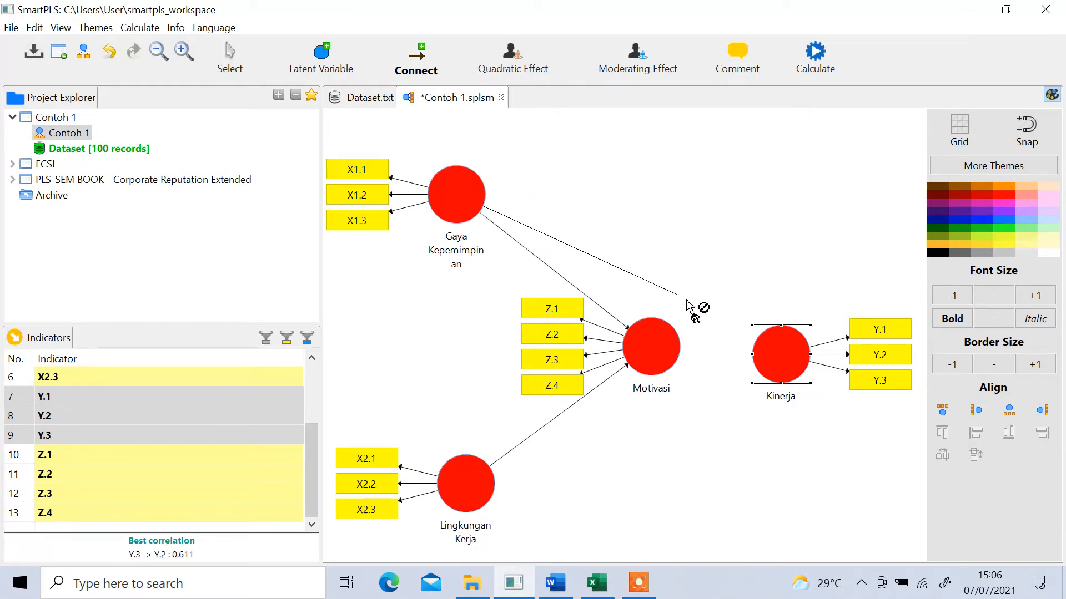
click(789, 349)
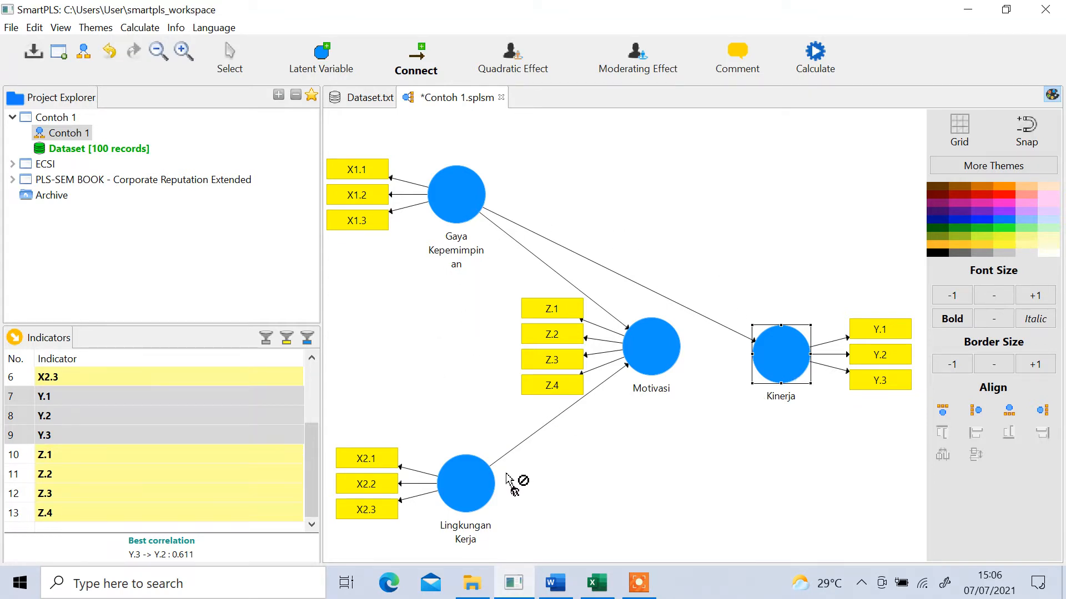
click(469, 491)
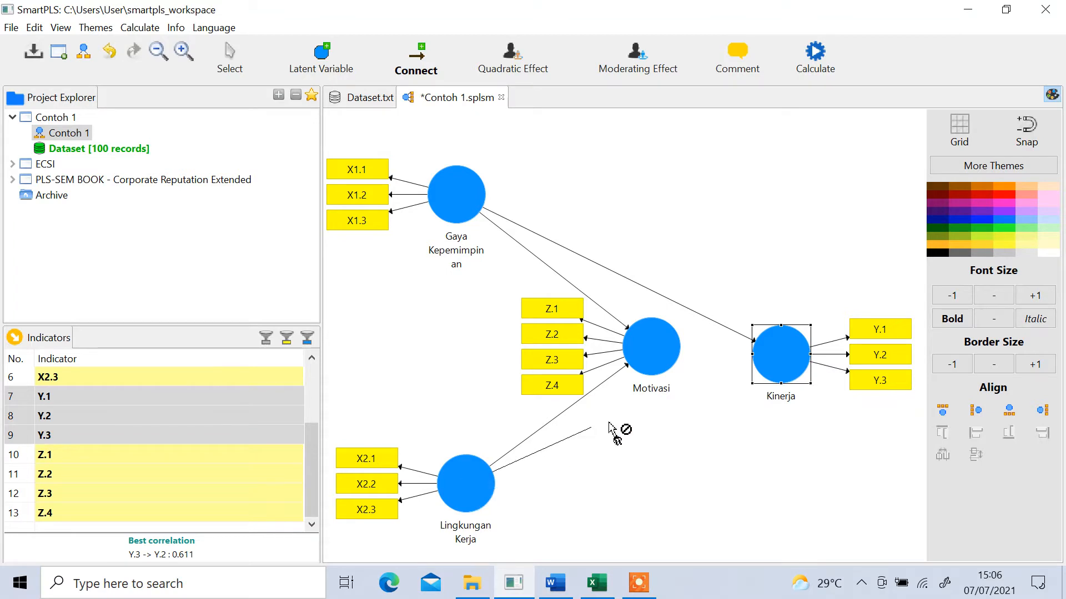
click(794, 360)
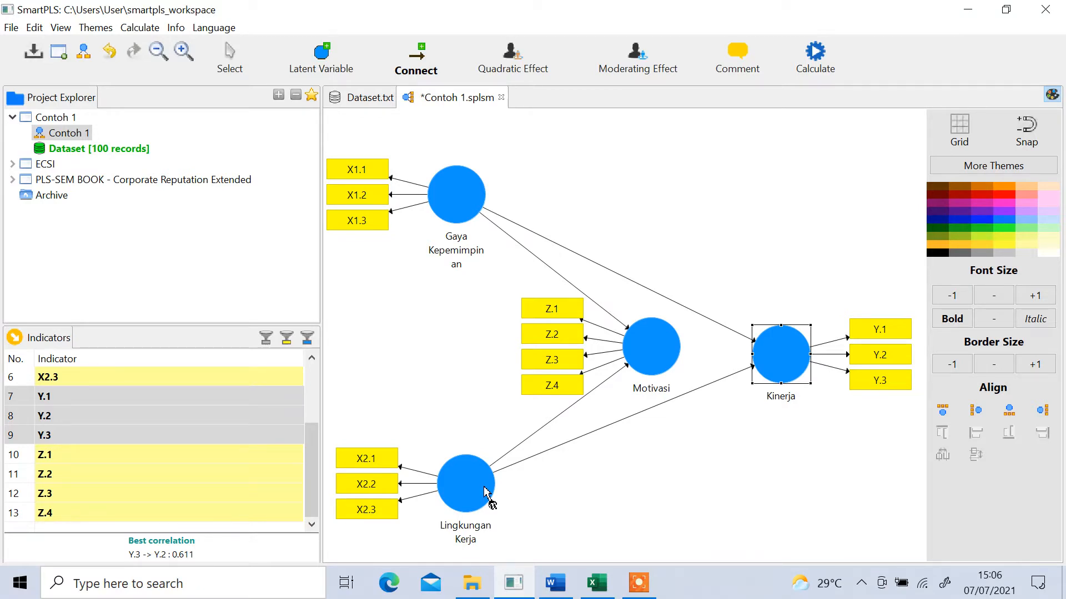
click(657, 351)
click(780, 362)
Run the PLS Algorithm on the path model with its preset settings and open the full report
click(141, 28)
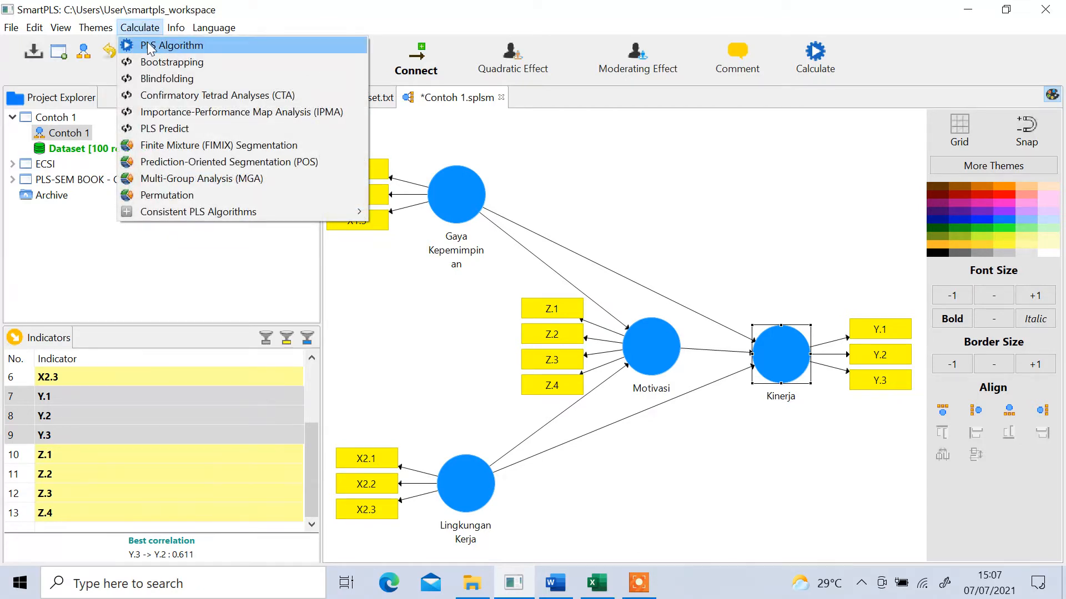
click(150, 50)
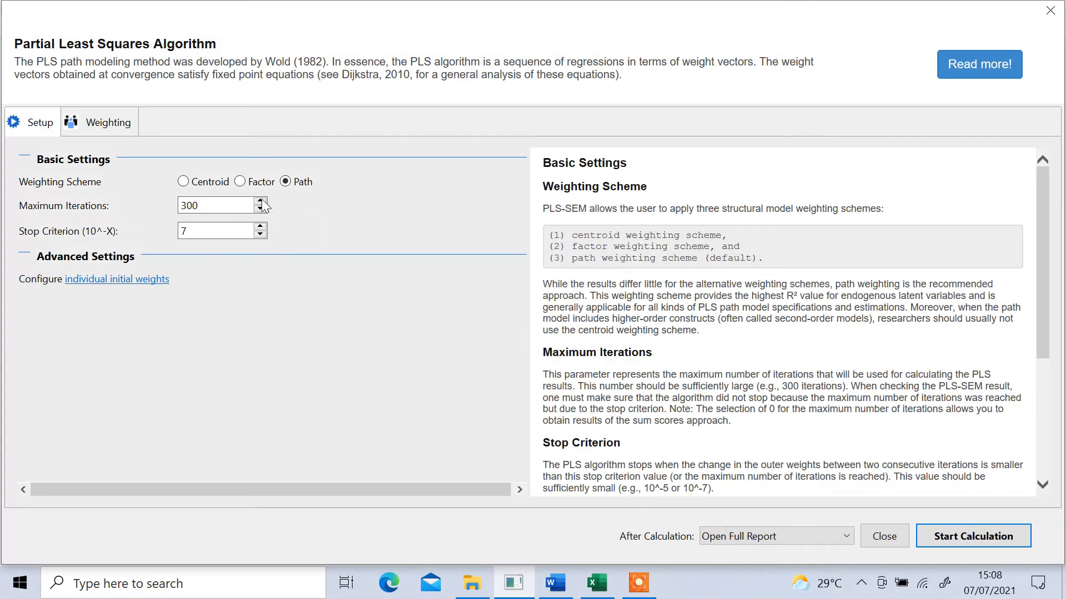
click(970, 537)
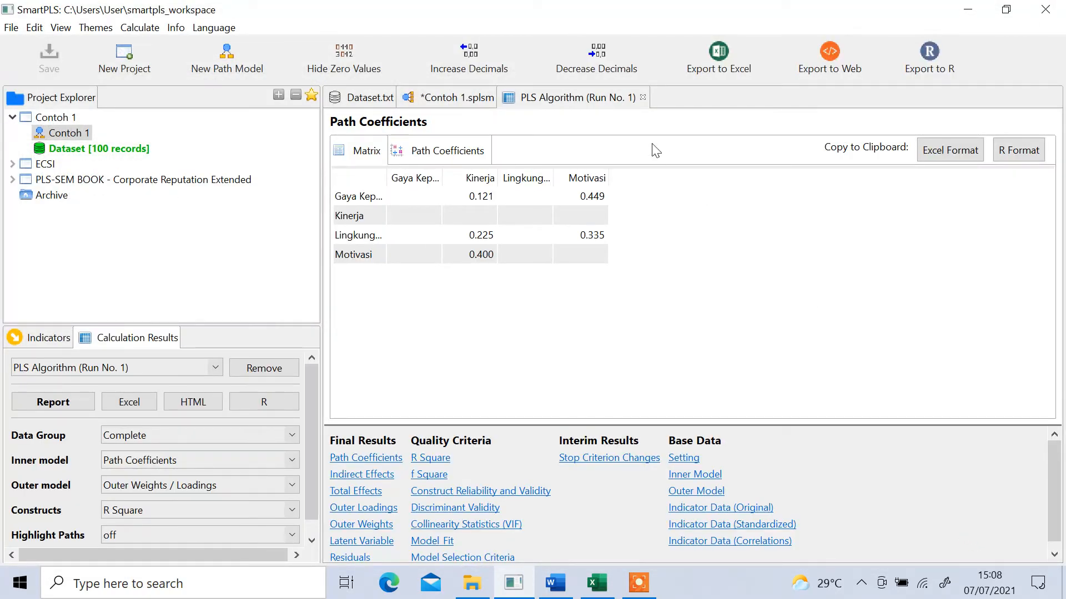
Examine the outer loadings, path coefficients and Kinerja's R Square on the Contoh 1 model diagram
click(449, 100)
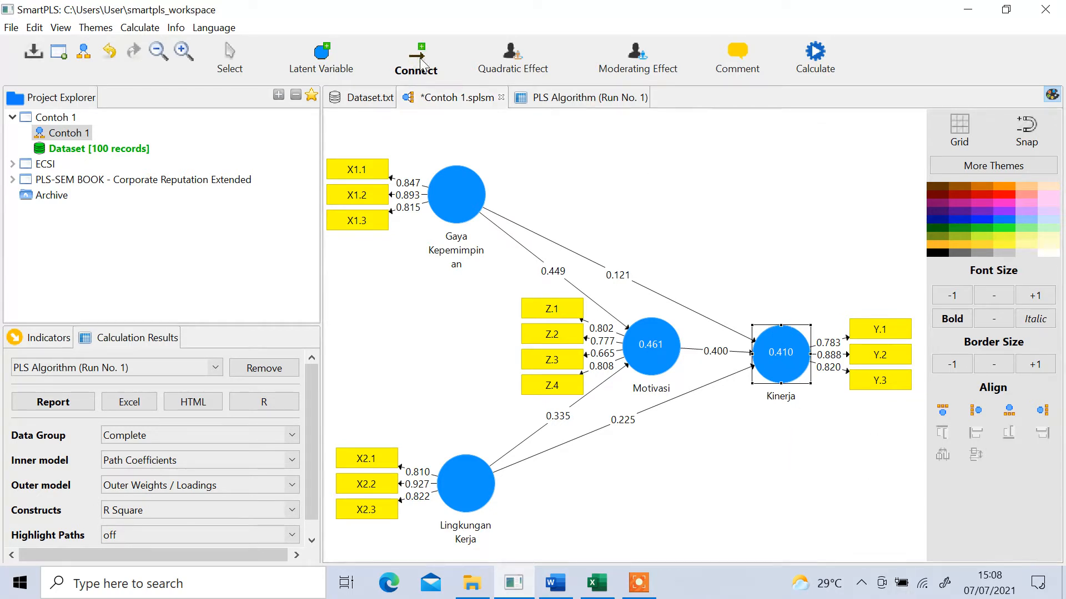
key(Escape)
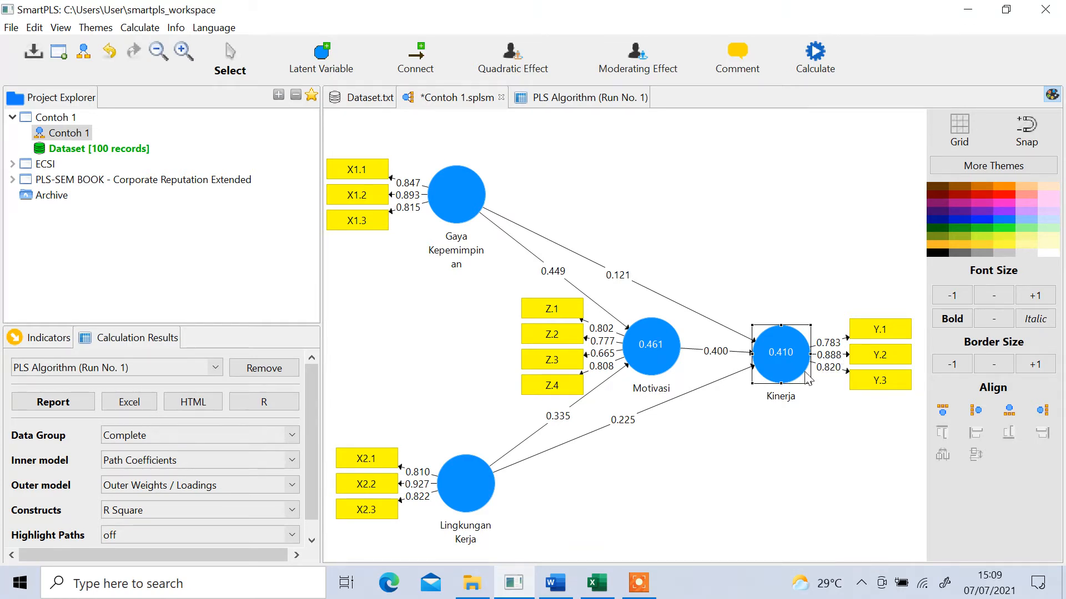
mouse_move(807, 376)
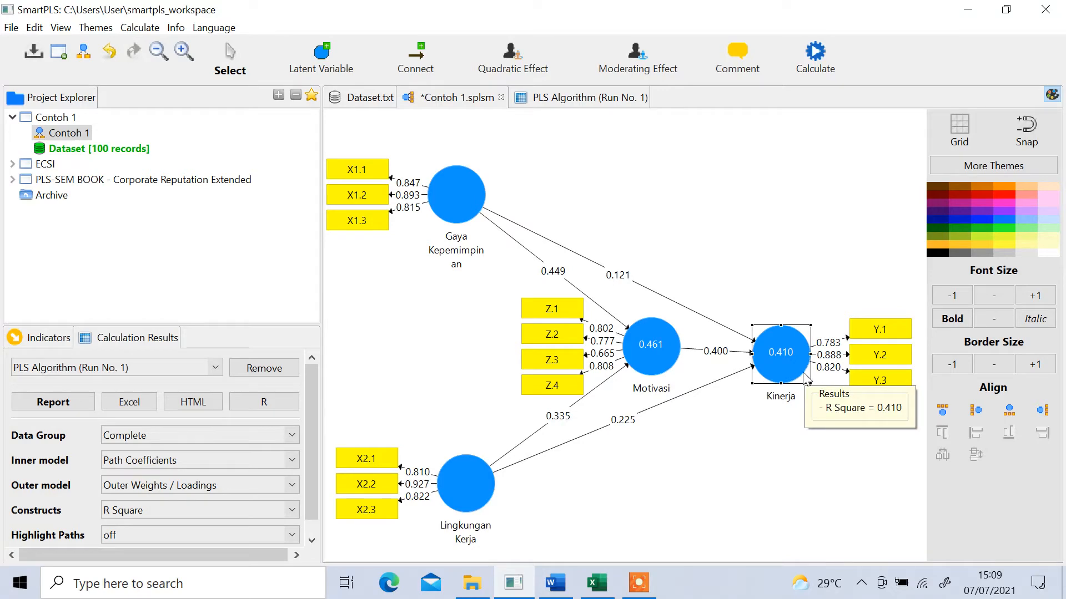
View the Construct Reliability and Validity results in the PLS Algorithm report, checking them against the model diagram
click(567, 103)
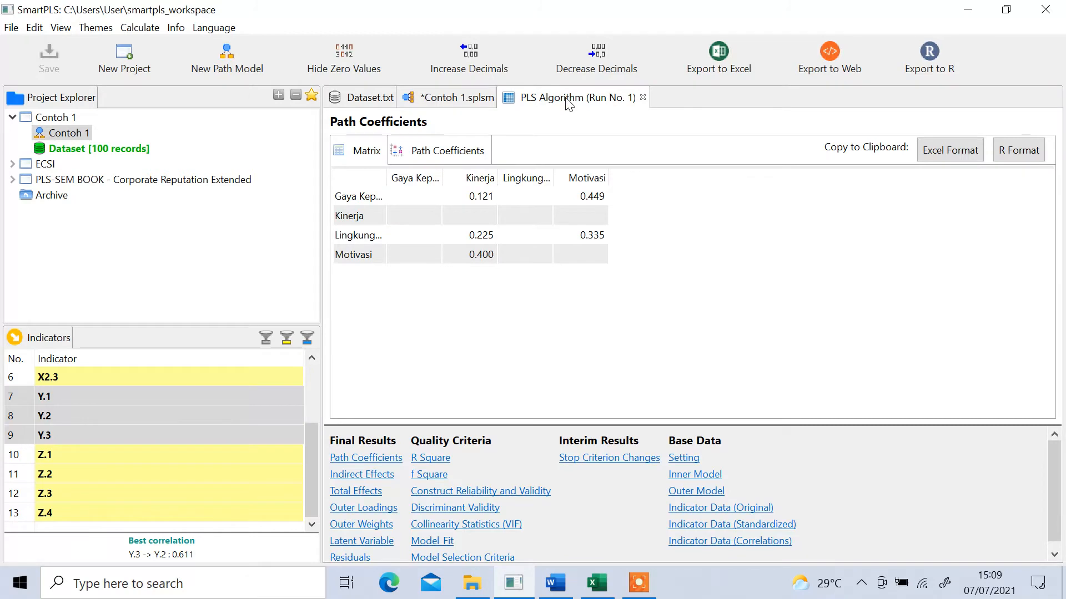
click(481, 493)
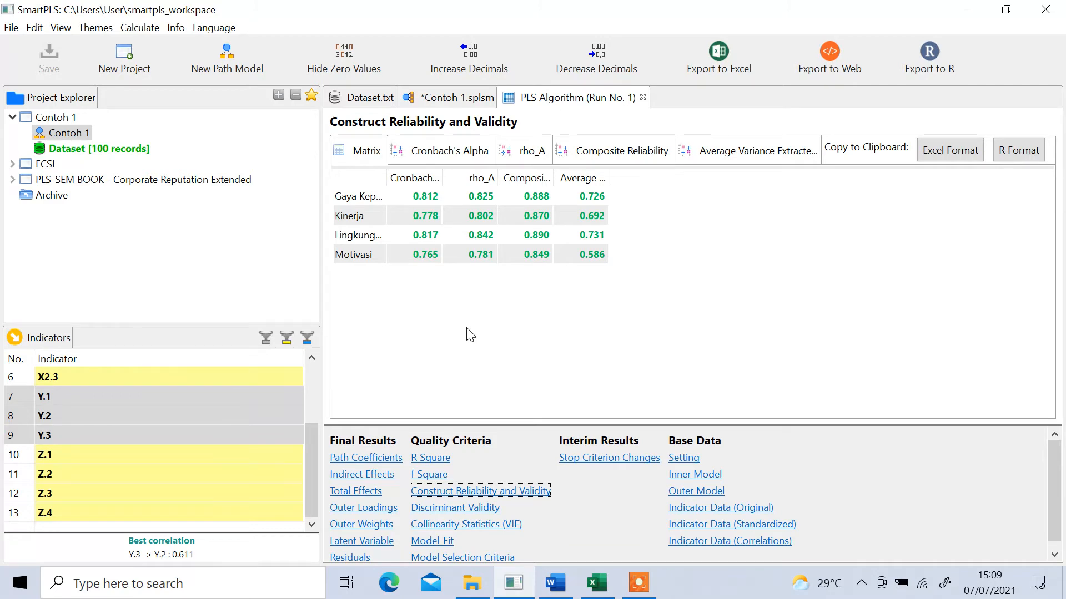
click(450, 96)
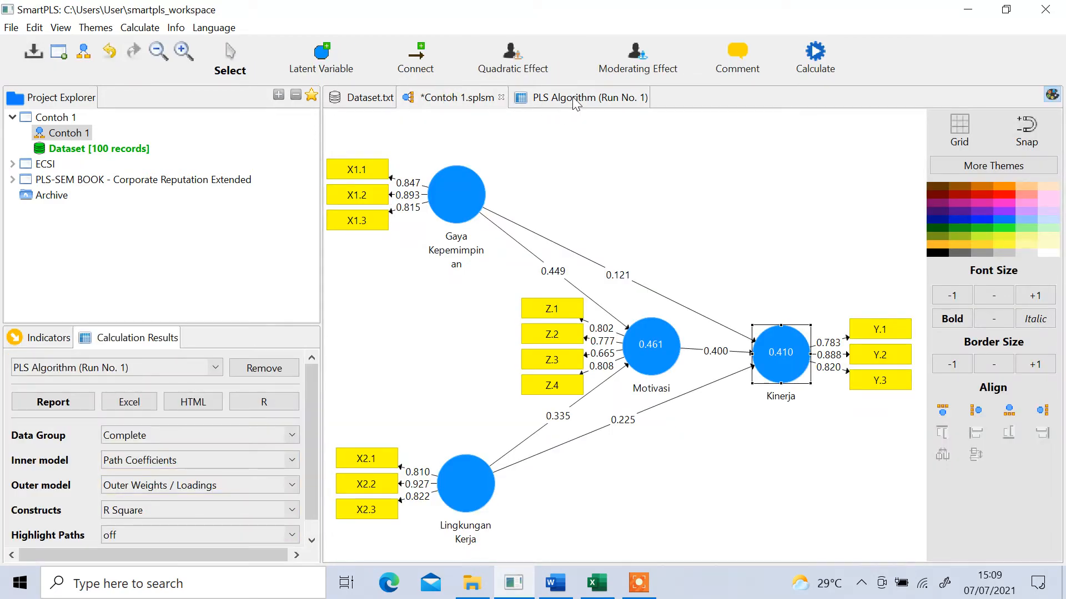
click(565, 106)
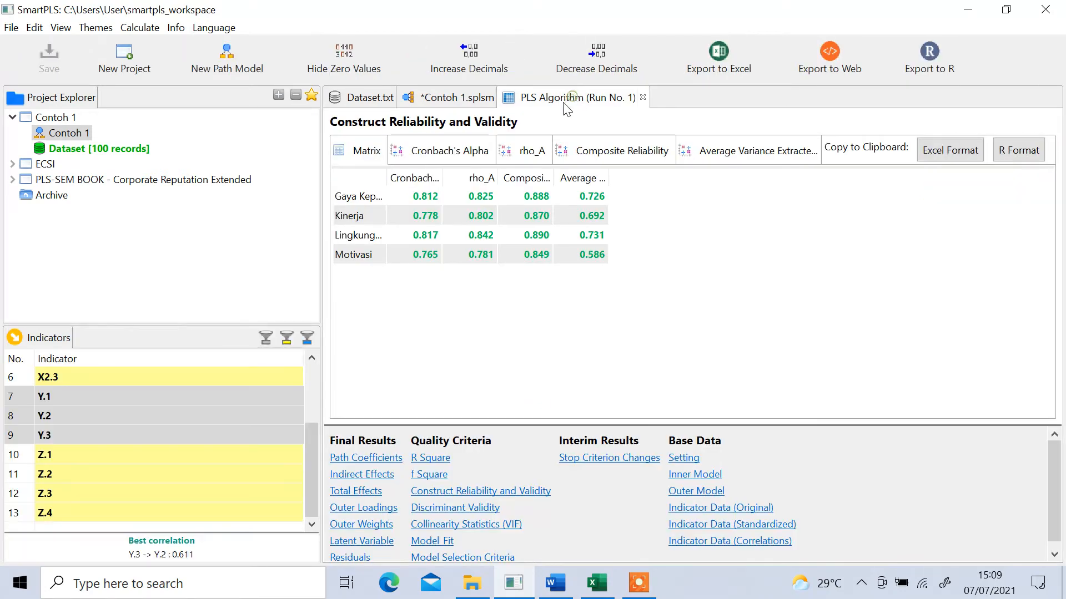
Examine the Outer Loadings in the PLS Algorithm report, comparing them with the loadings on the Contoh 1 model diagram
click(366, 508)
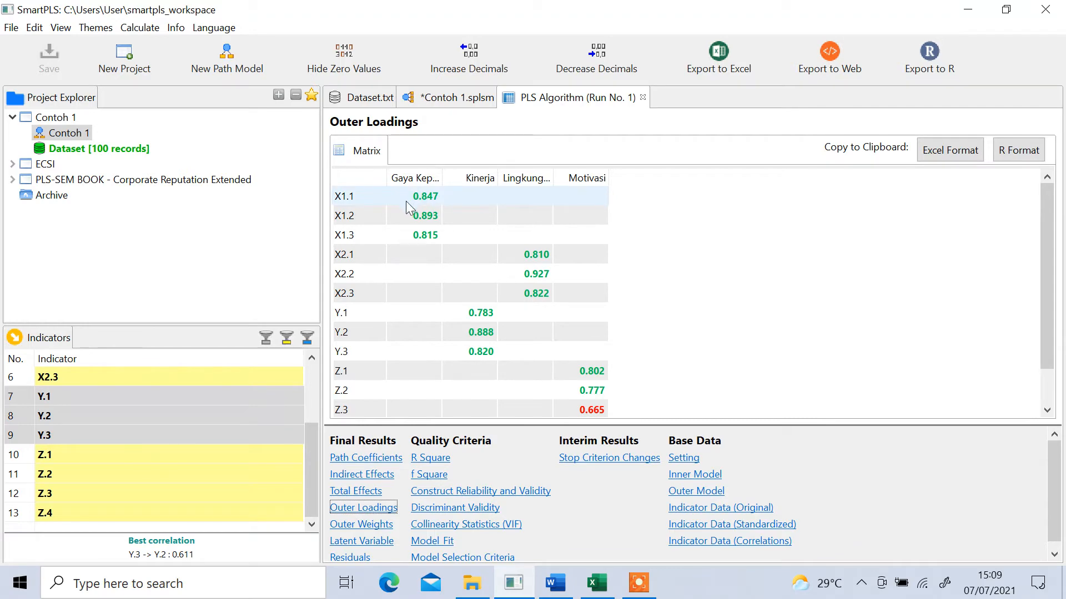
click(442, 101)
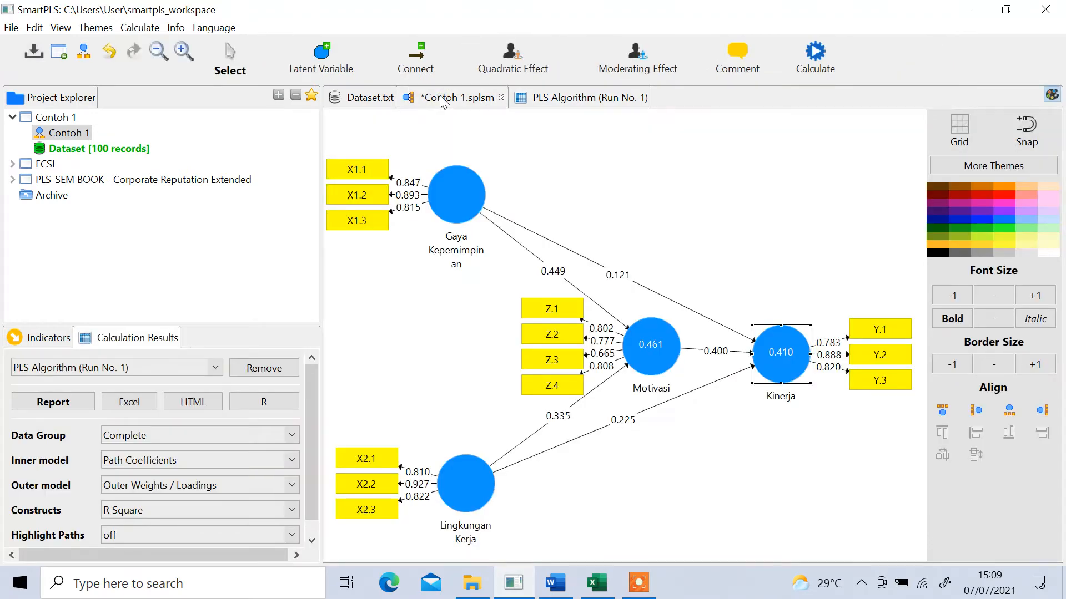
click(576, 102)
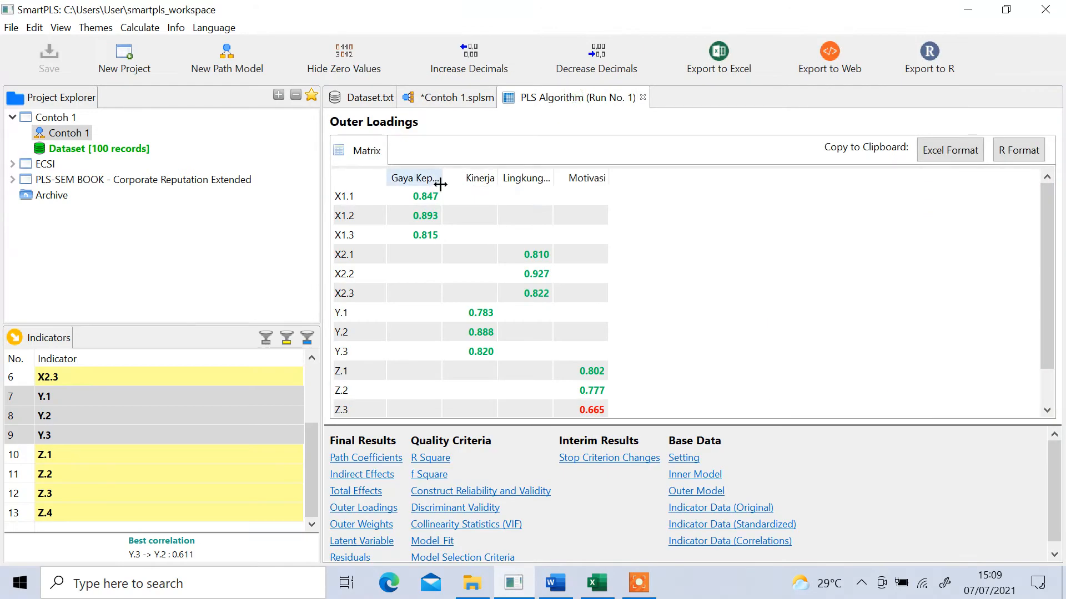
click(459, 101)
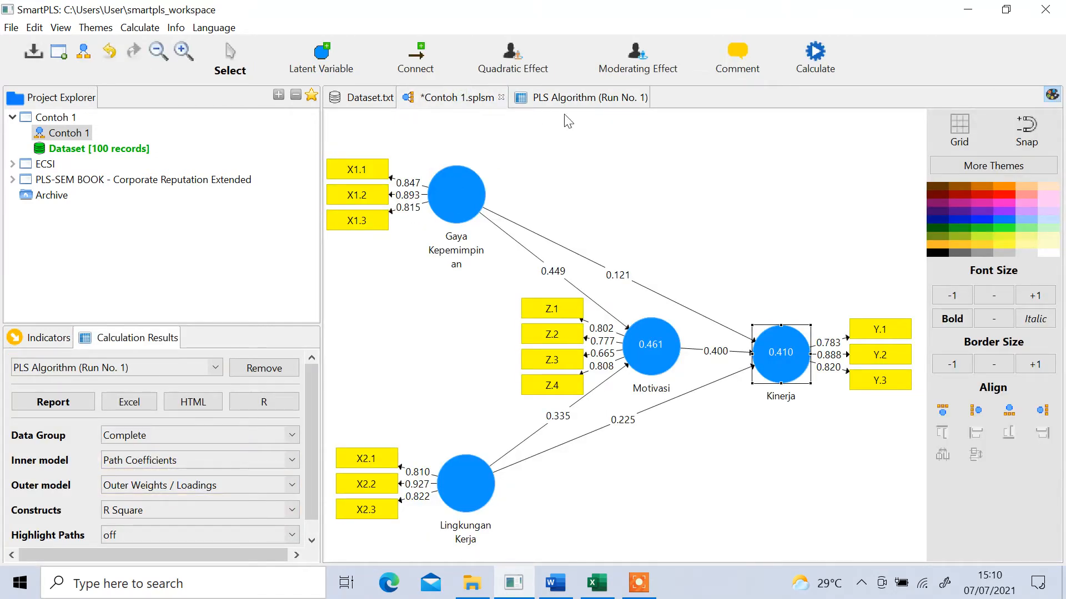
click(586, 101)
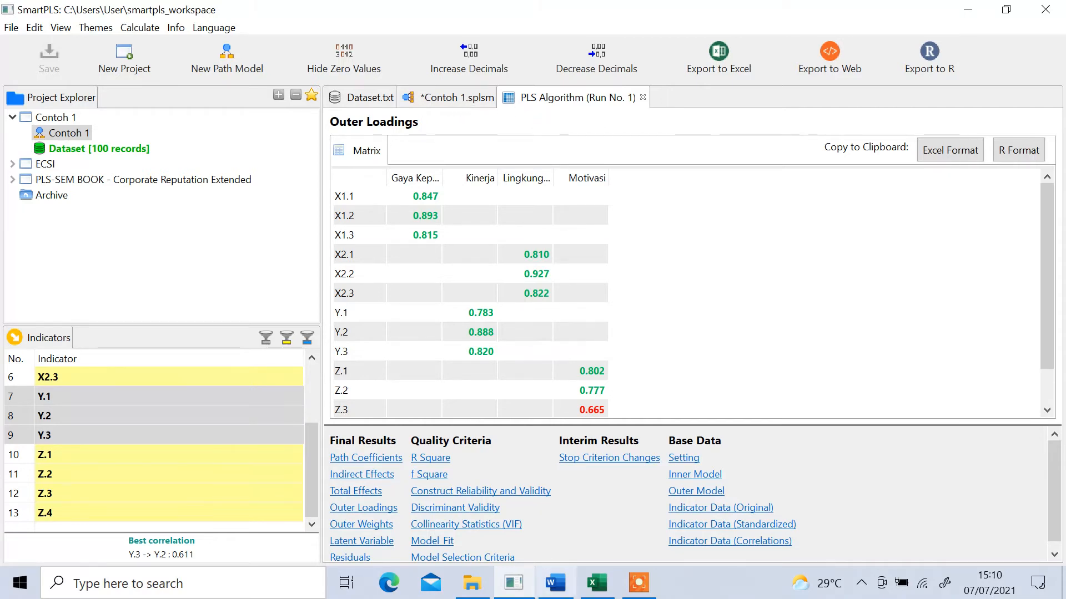
Examine the Construct Reliability and Validity table with its columns widened to show the full headings, and reopen the Outer Loadings
click(461, 493)
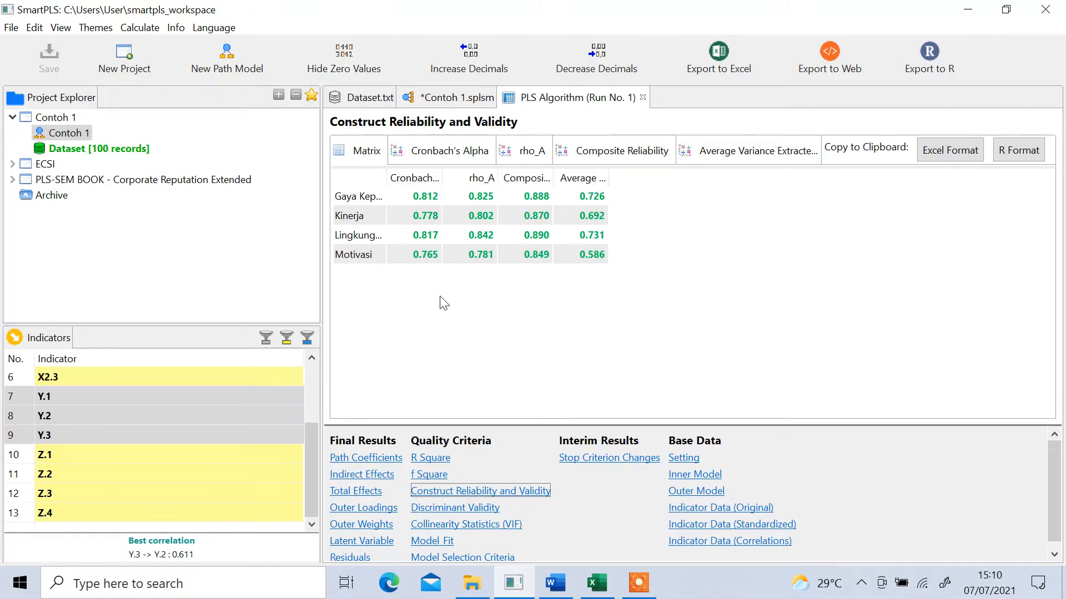
drag(387, 179, 566, 175)
click(509, 196)
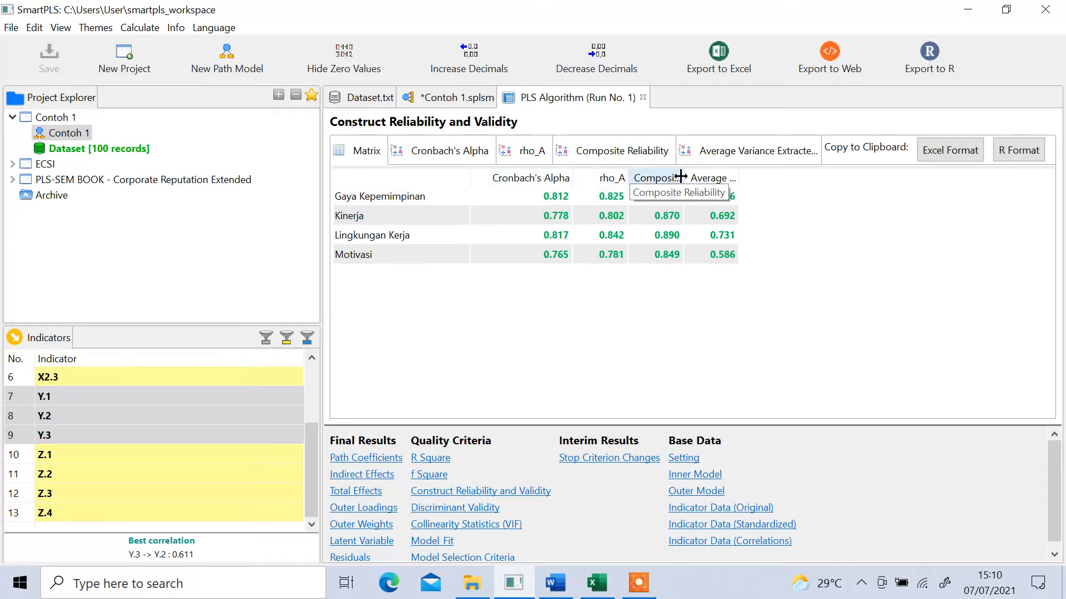
drag(682, 176, 915, 178)
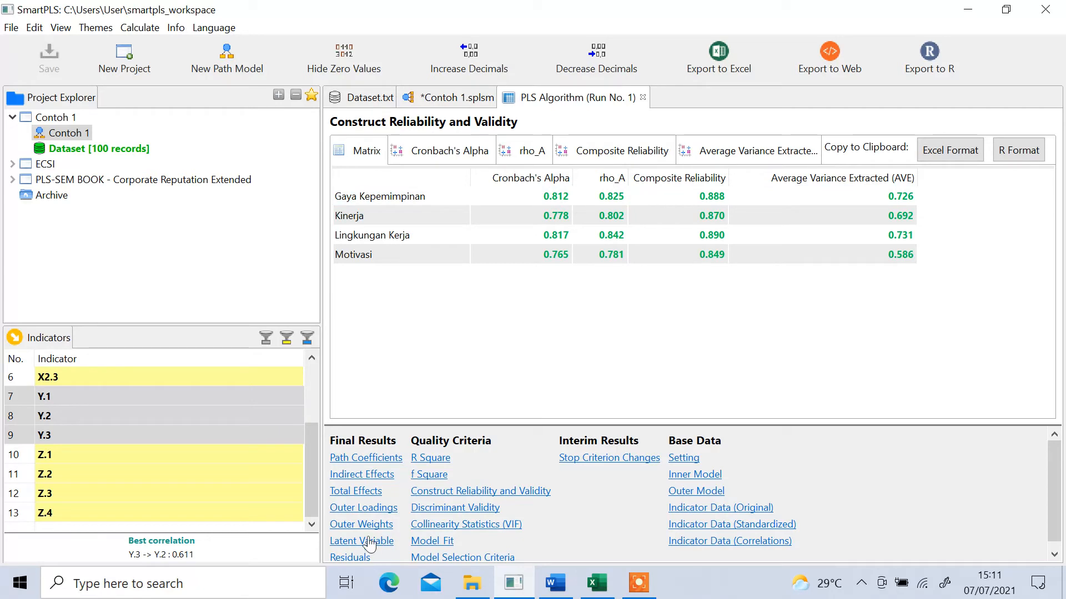
click(365, 508)
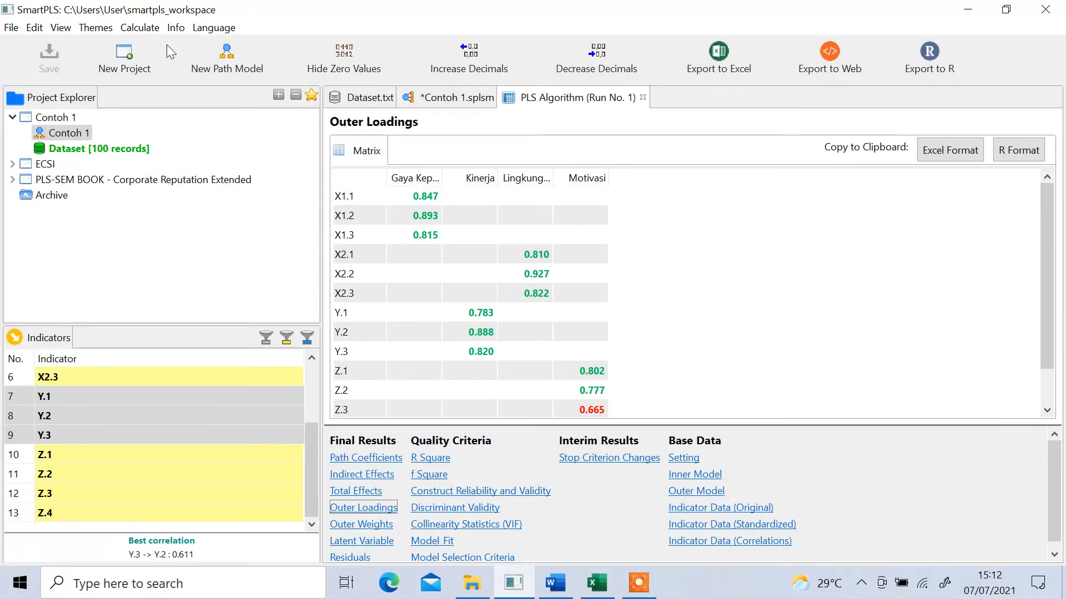
click(149, 31)
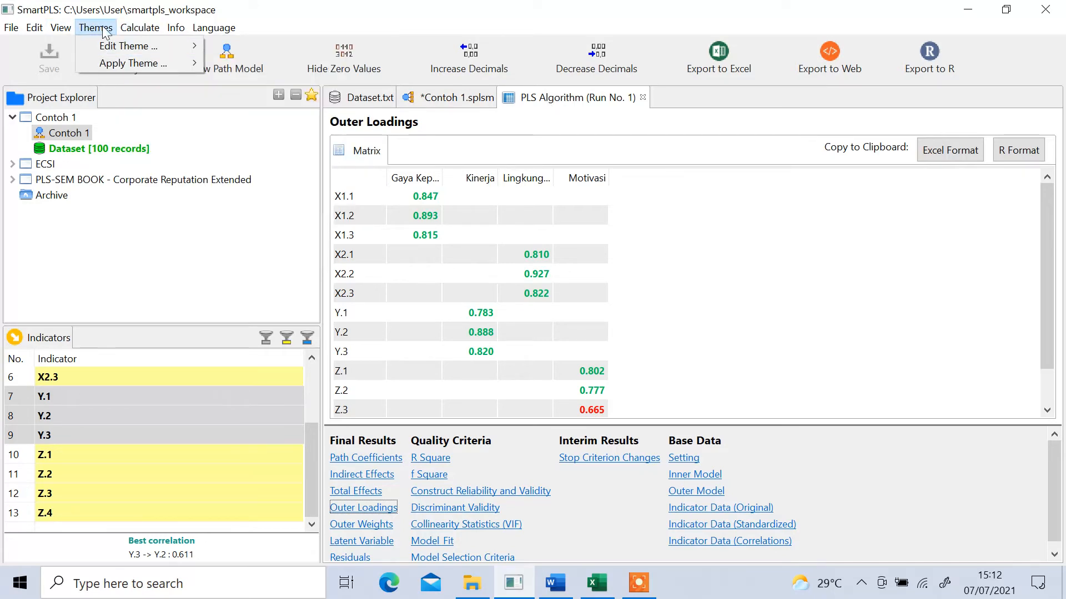
click(426, 93)
click(426, 93)
click(139, 27)
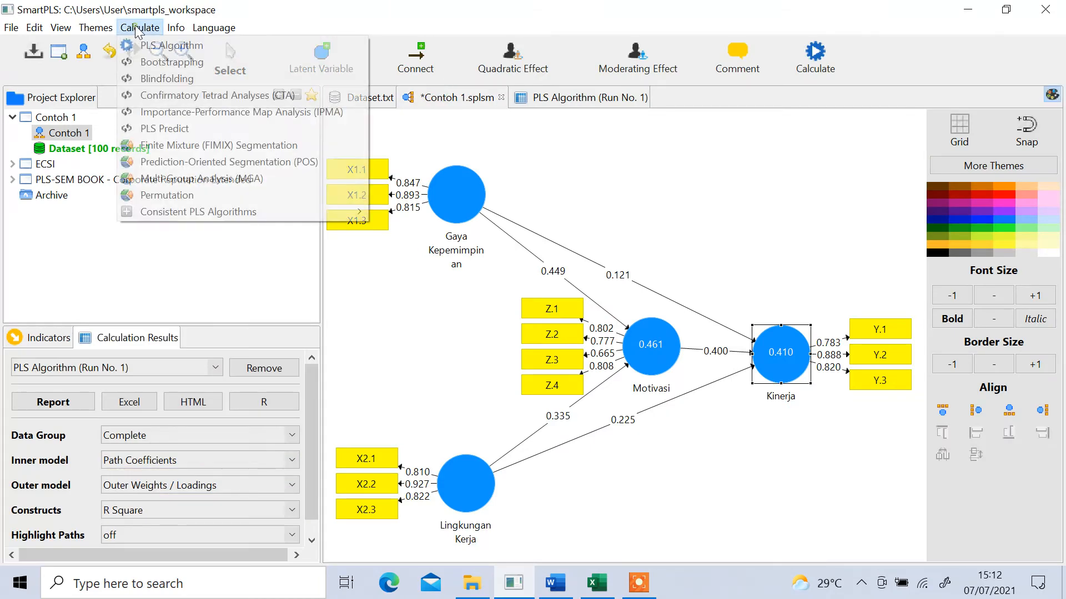
click(694, 191)
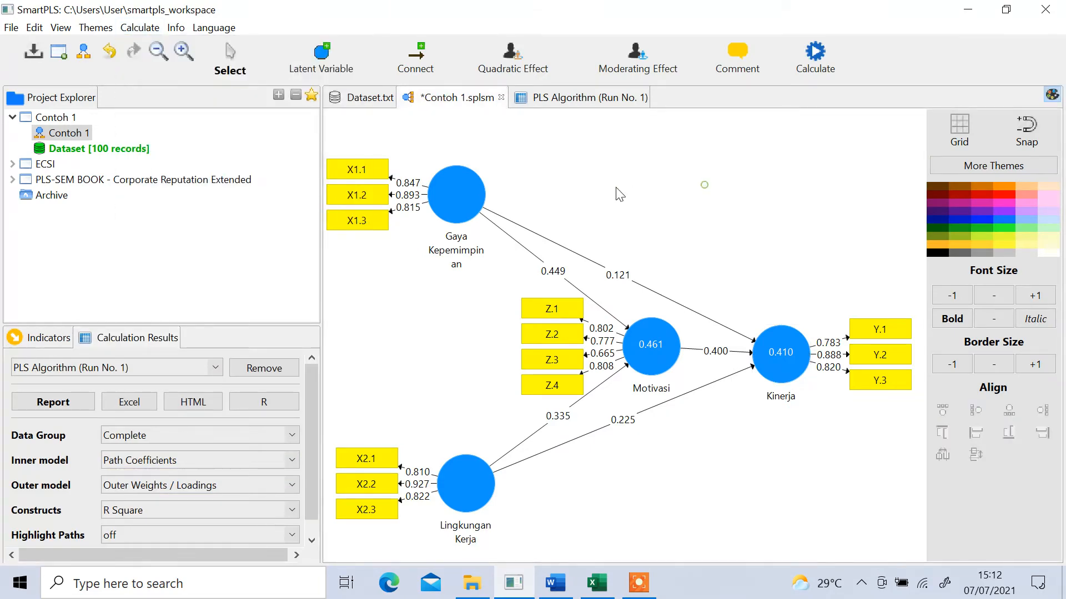
right_click(372, 194)
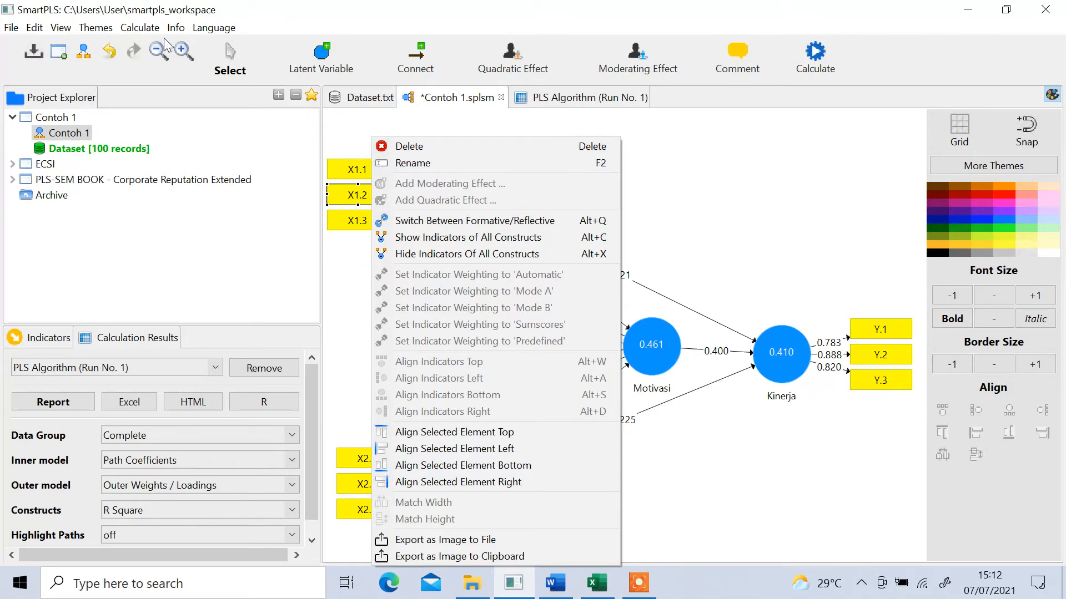
click(148, 31)
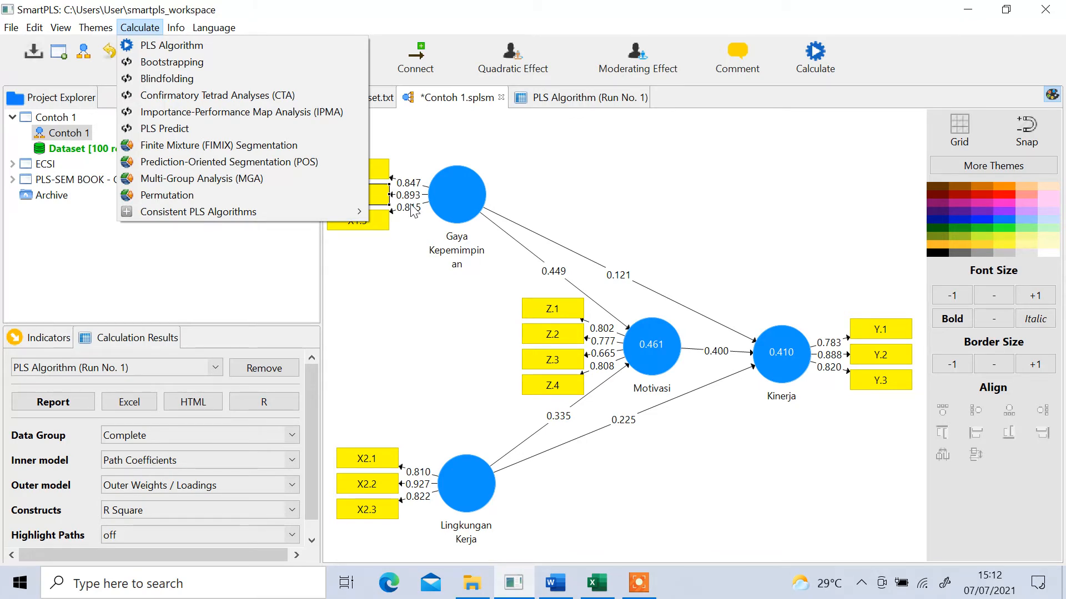
Review the Construct Reliability and Validity results once more in the PLS Algorithm report
click(575, 98)
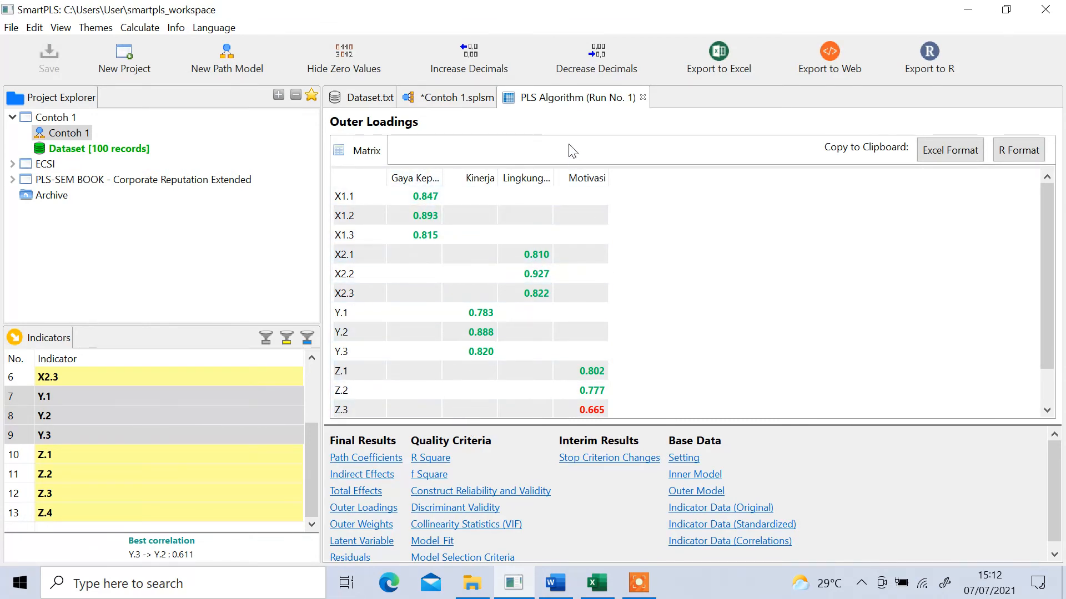
click(486, 493)
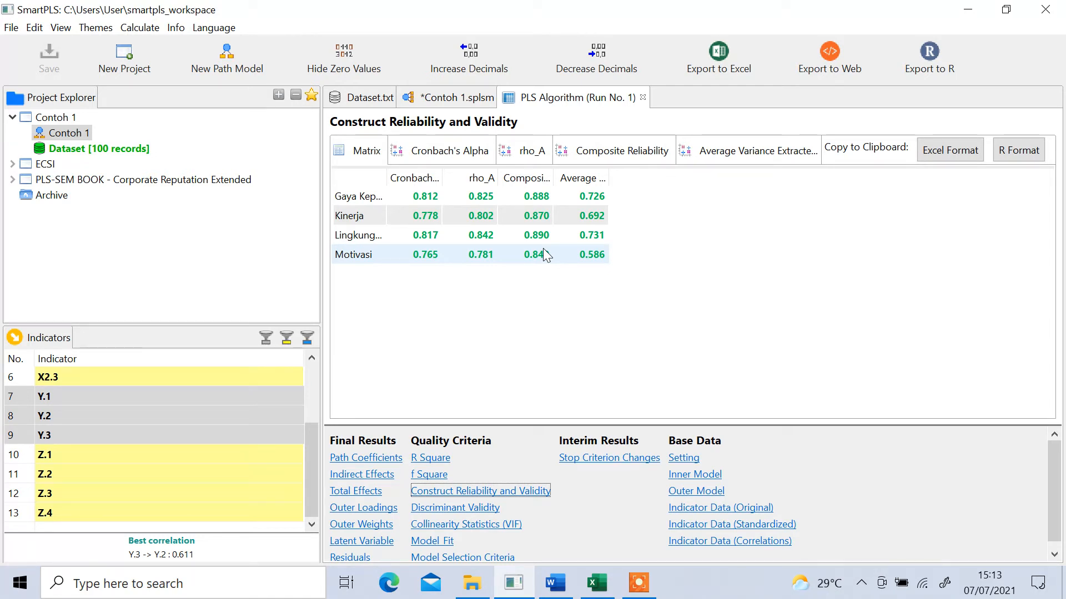
Run Bootstrapping on the Contoh 1 model with a One Tailed test and the other preset settings, opening the full report
click(458, 100)
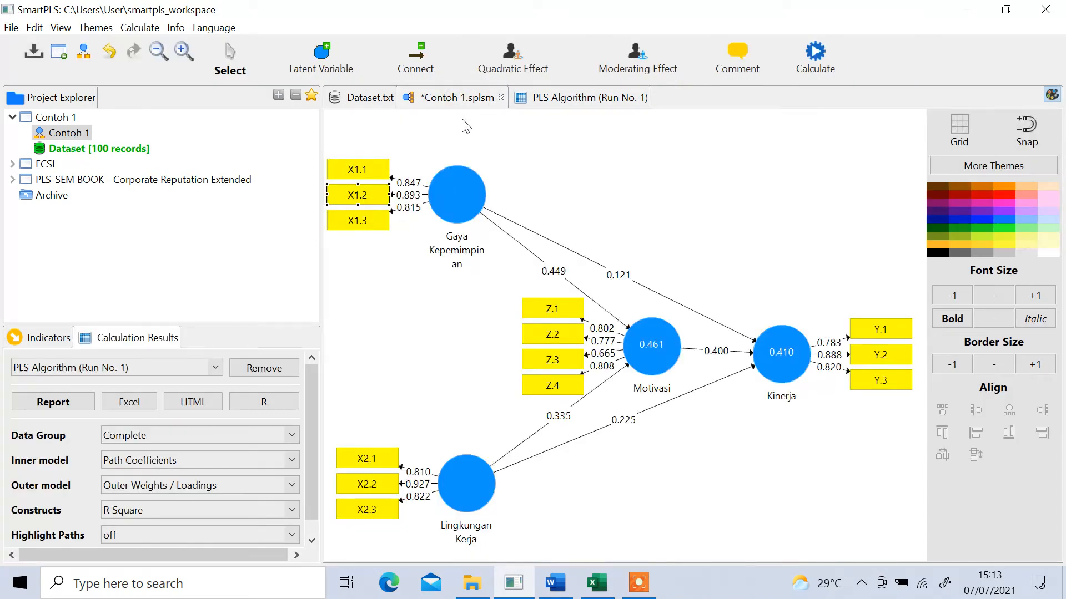
click(139, 28)
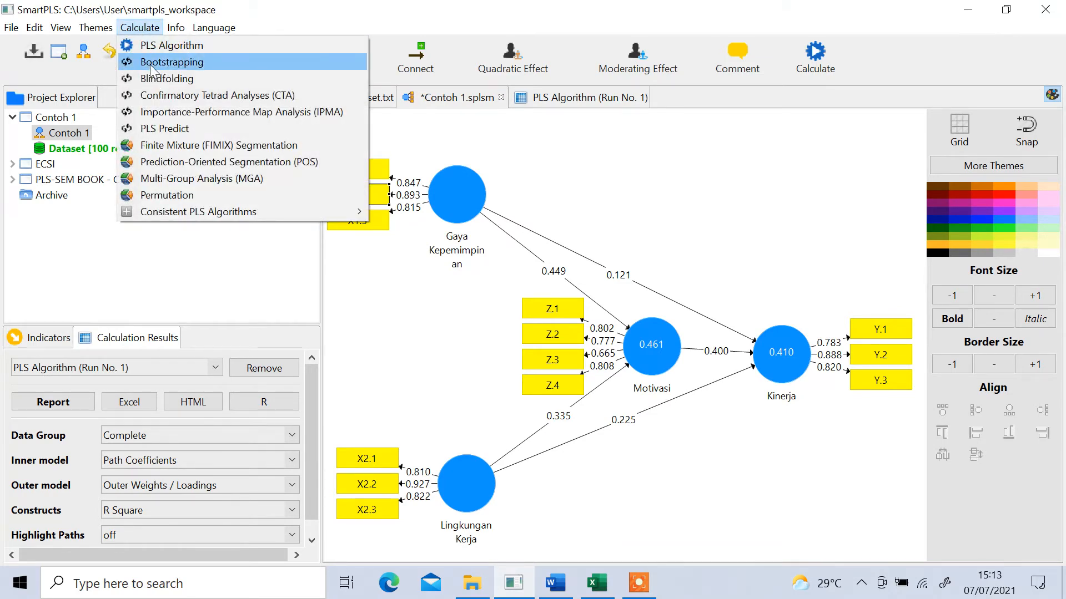
click(150, 64)
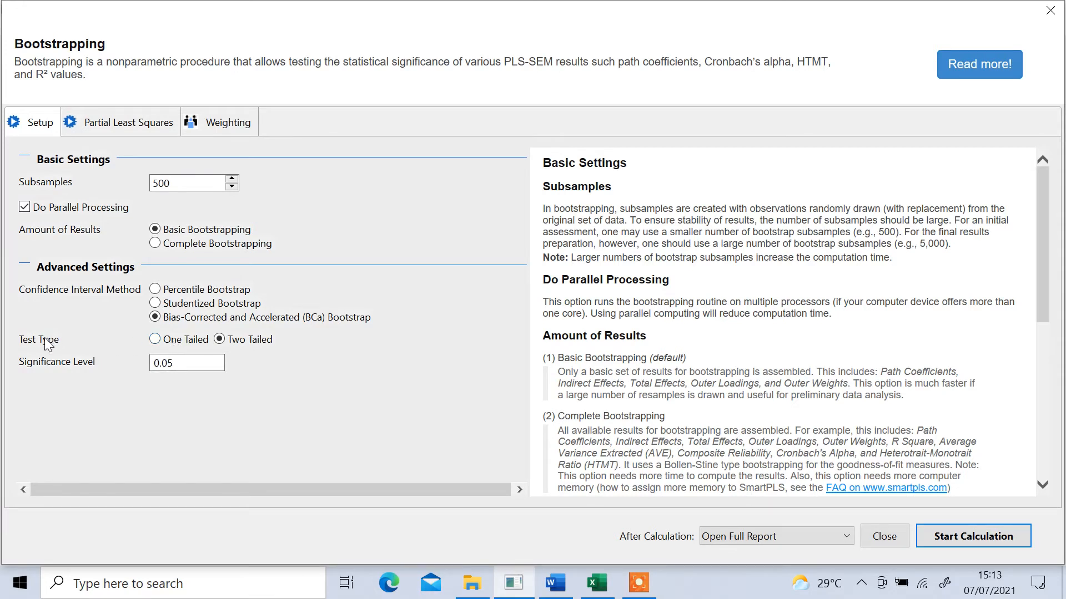
click(155, 339)
click(973, 538)
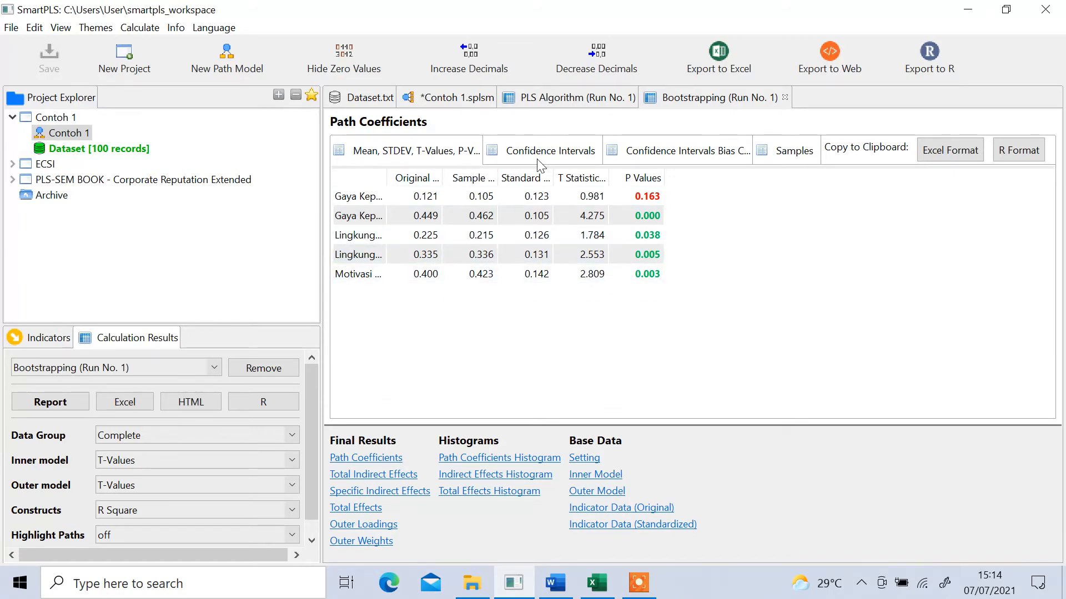
Export the Contoh 1 bootstrapping diagram as an image to the clipboard and paste it into the blank Word document, slightly reduced in size
click(460, 100)
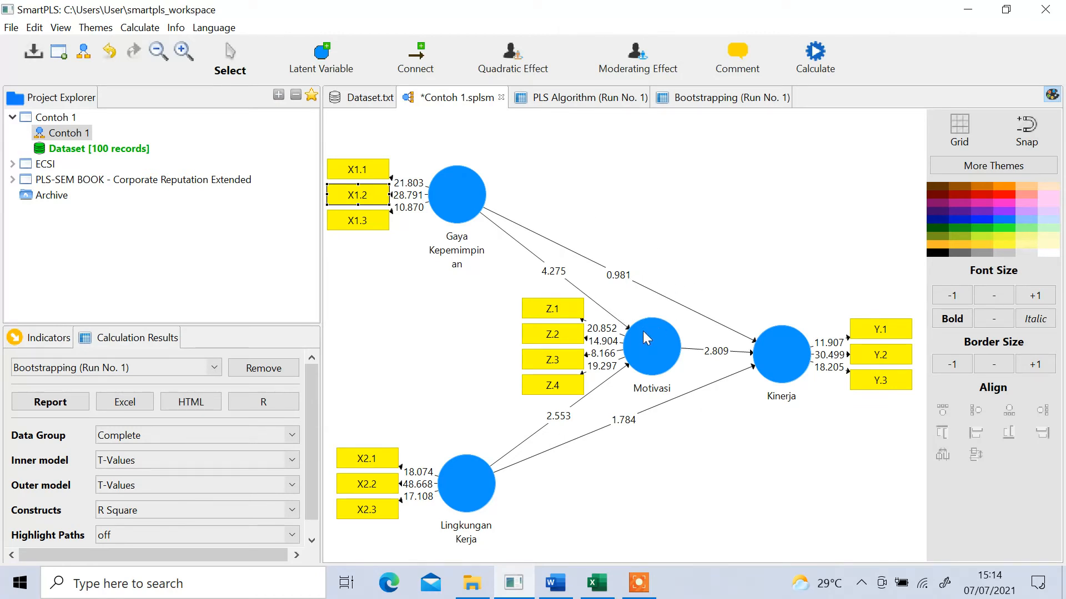
click(10, 29)
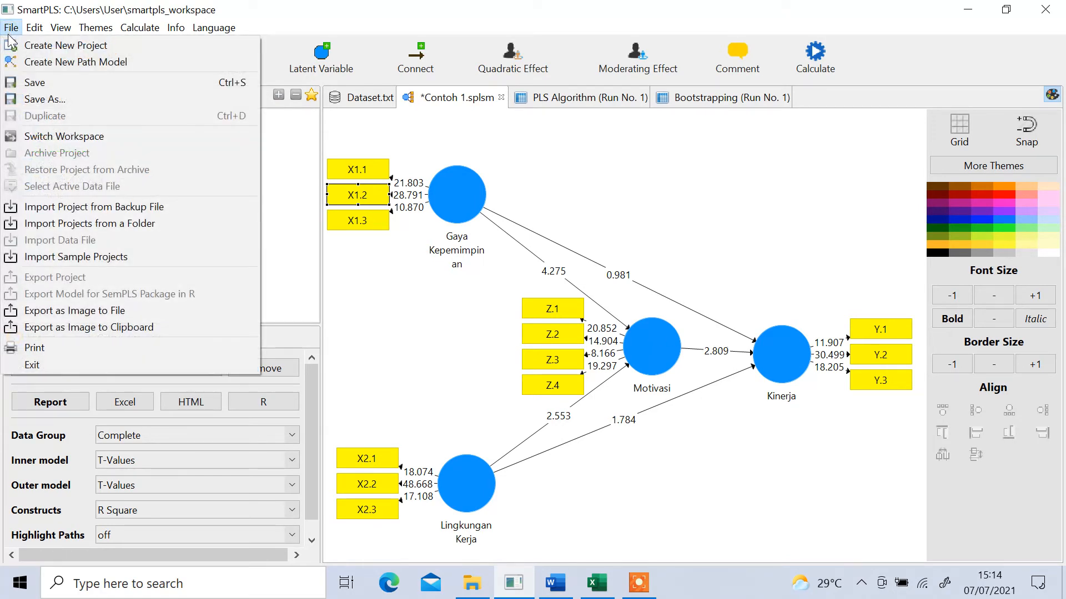
click(103, 329)
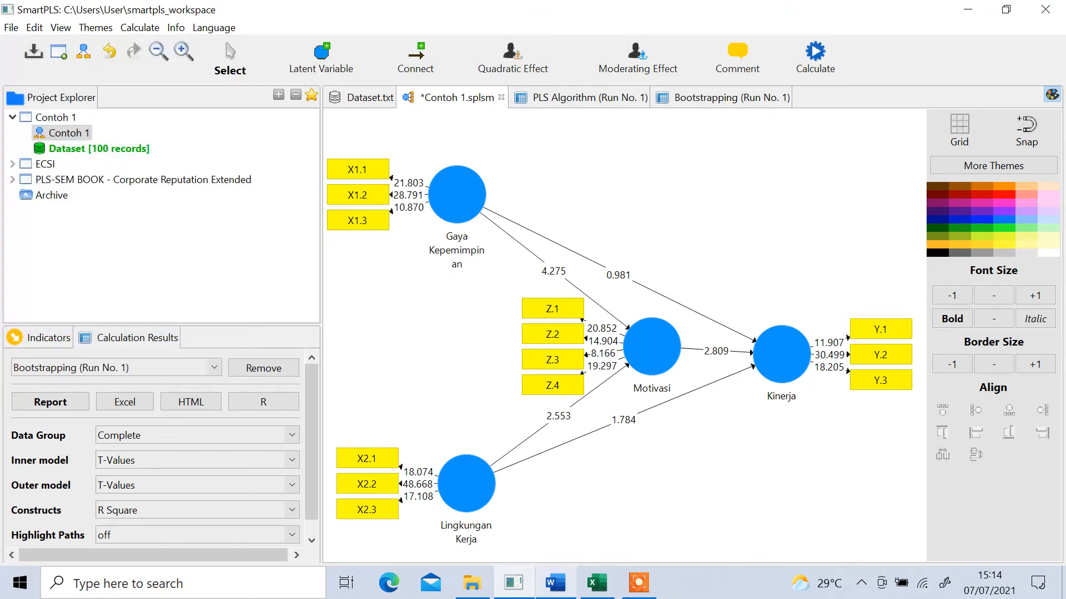
click(555, 583)
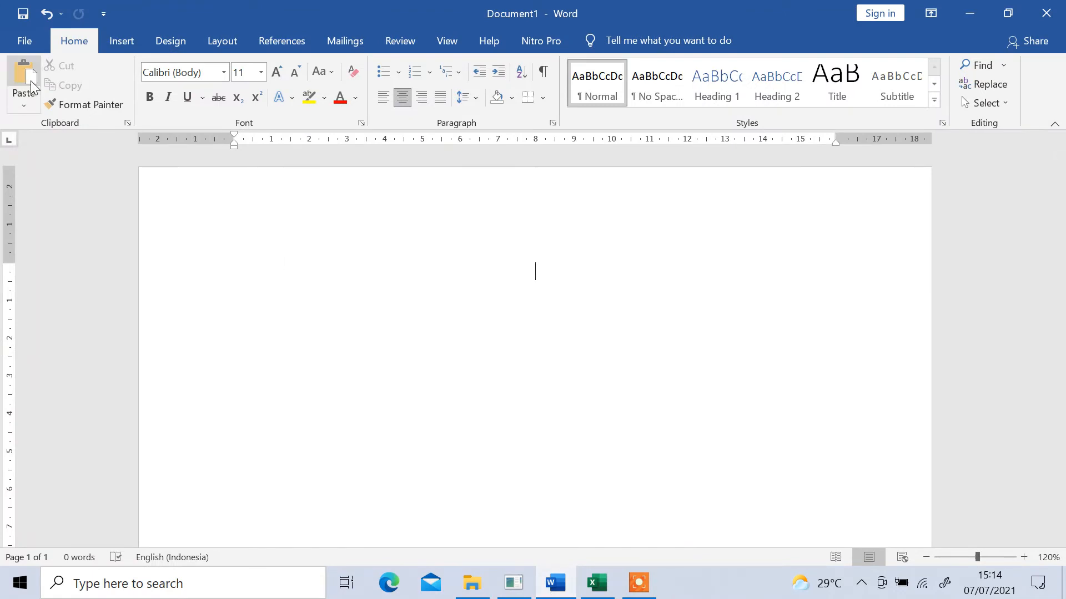
click(24, 73)
click(607, 317)
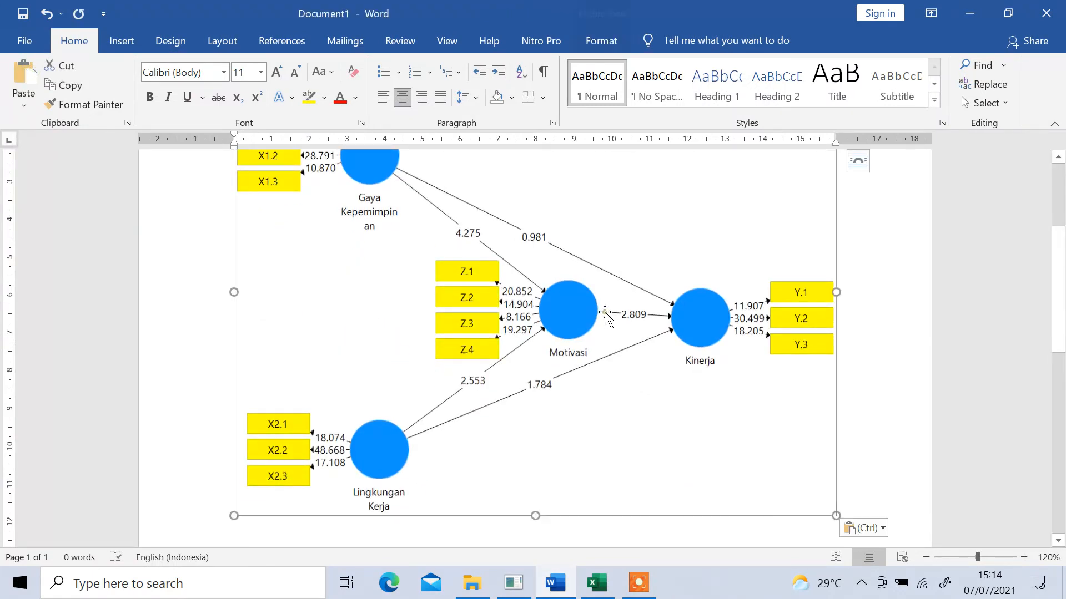
drag(233, 516, 328, 500)
click(840, 502)
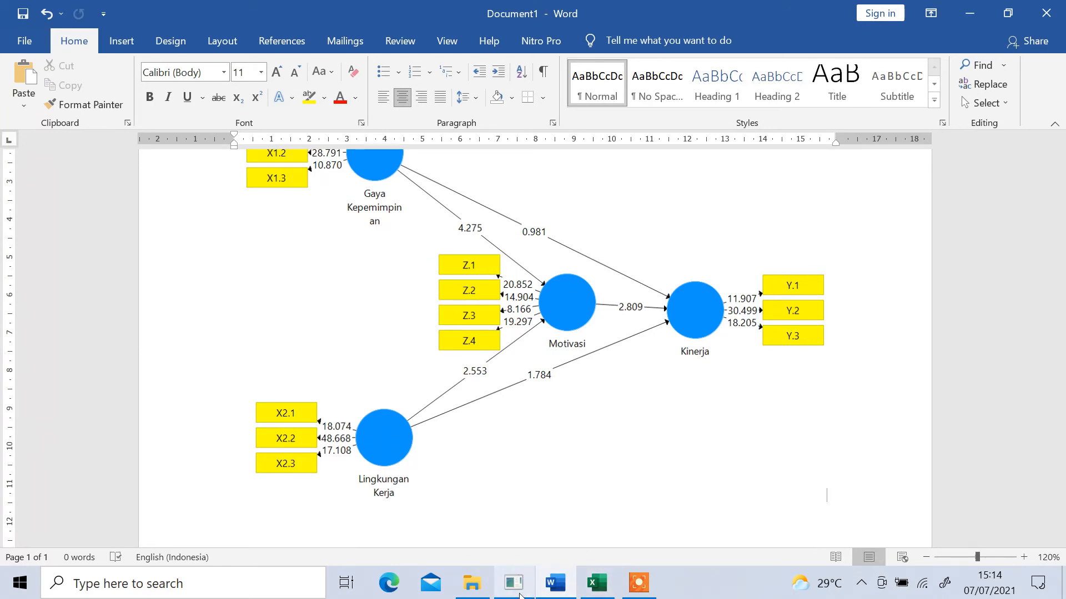
Switch back to SmartPLS and examine the Bootstrapping report's Path Coefficients with columns widened to show the full path names and headings
click(514, 584)
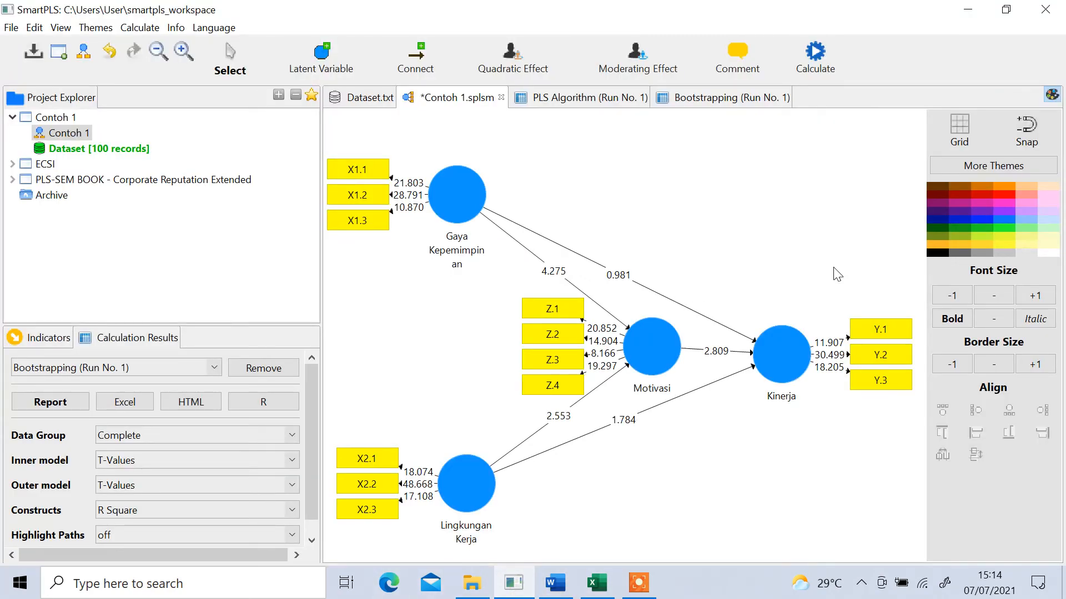
click(714, 101)
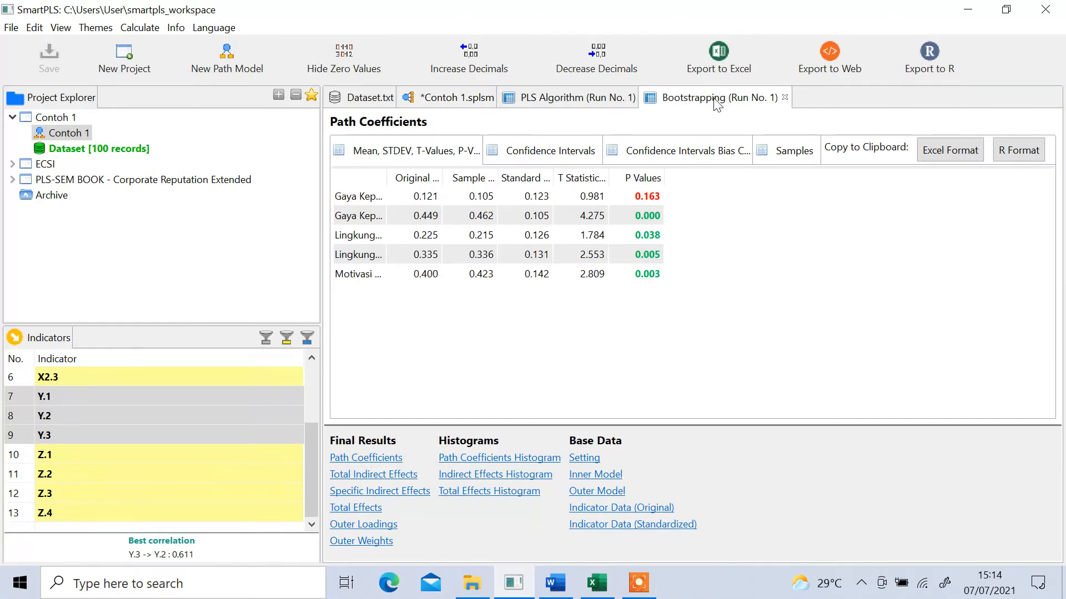
drag(384, 175, 874, 178)
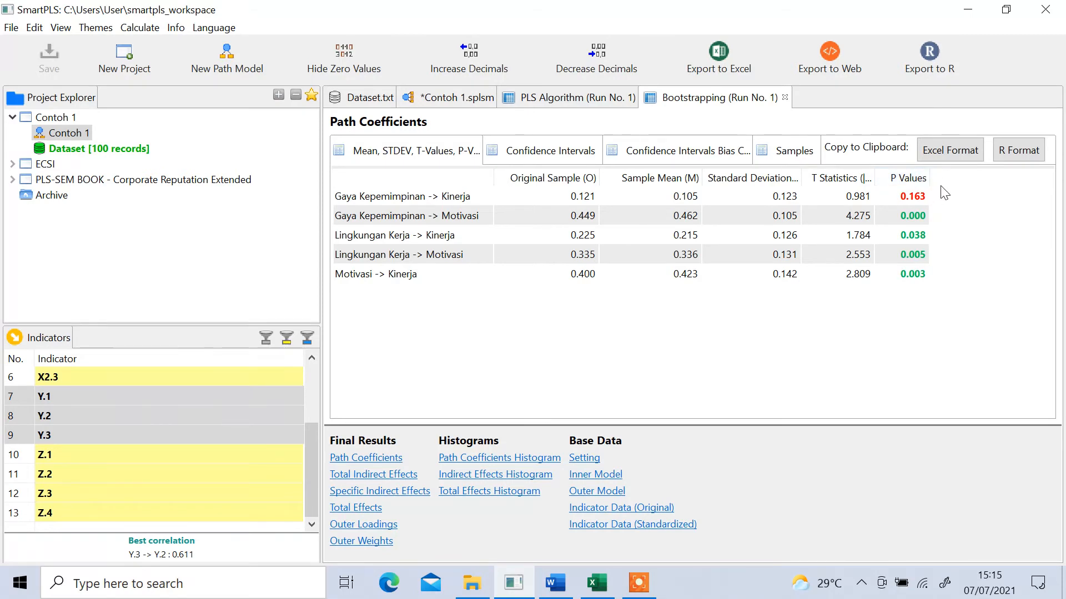
click(923, 200)
Examine the Specific Indirect Effects in the Bootstrapping report, widening the first column to show the full mediation paths
click(370, 493)
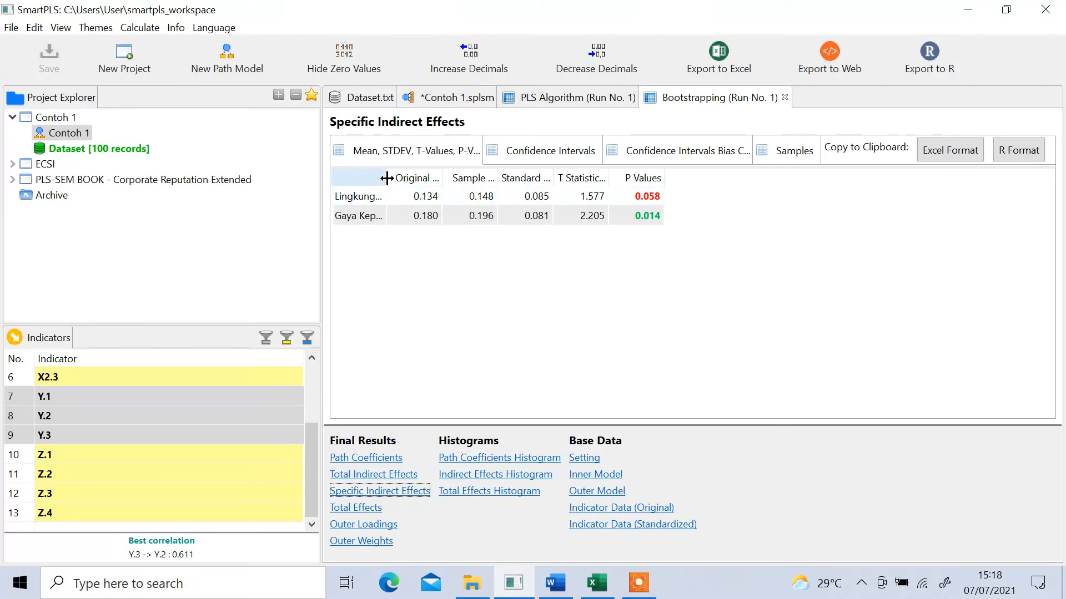
drag(387, 178, 552, 194)
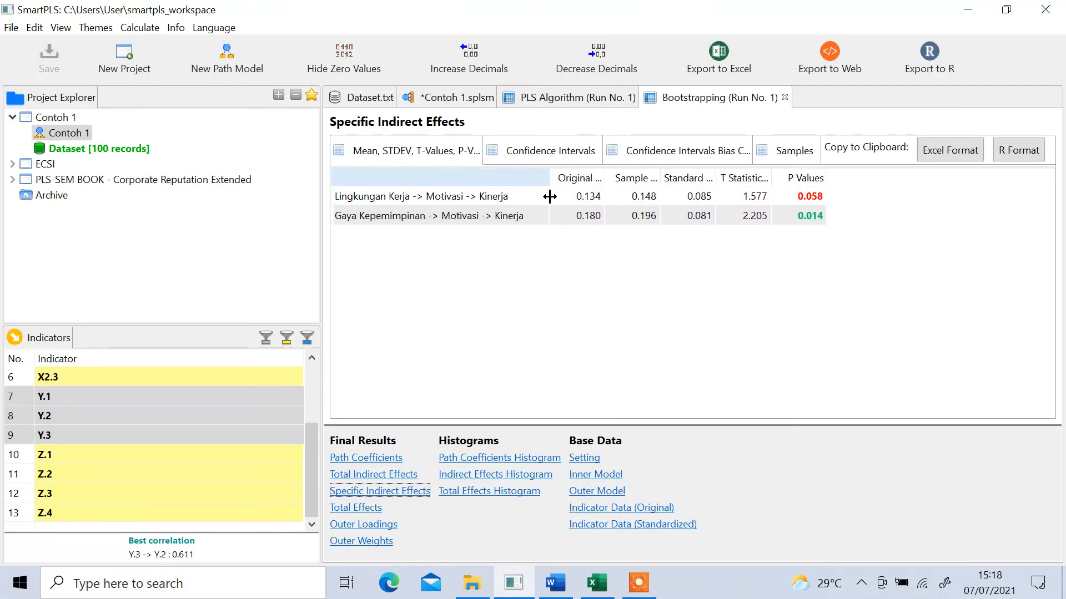
drag(607, 175, 615, 175)
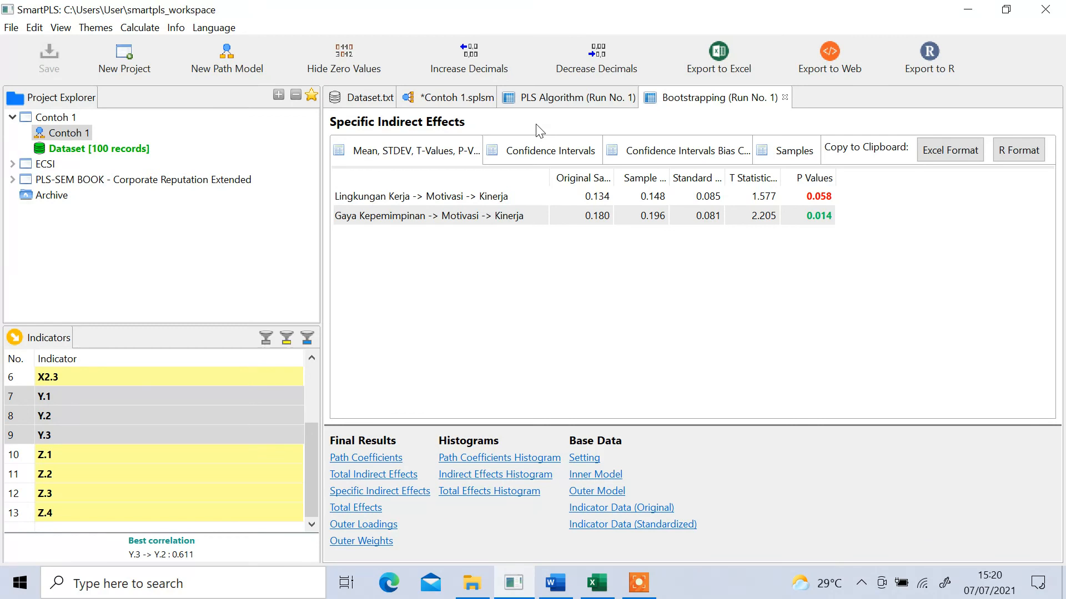
View the R Square results in the PLS Algorithm report
click(555, 101)
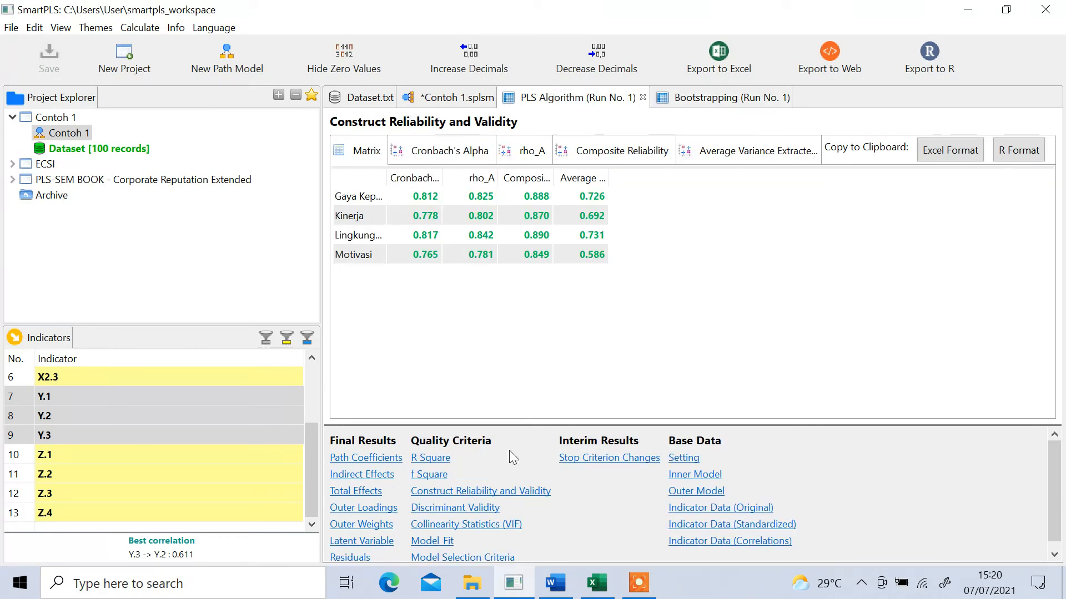
click(432, 459)
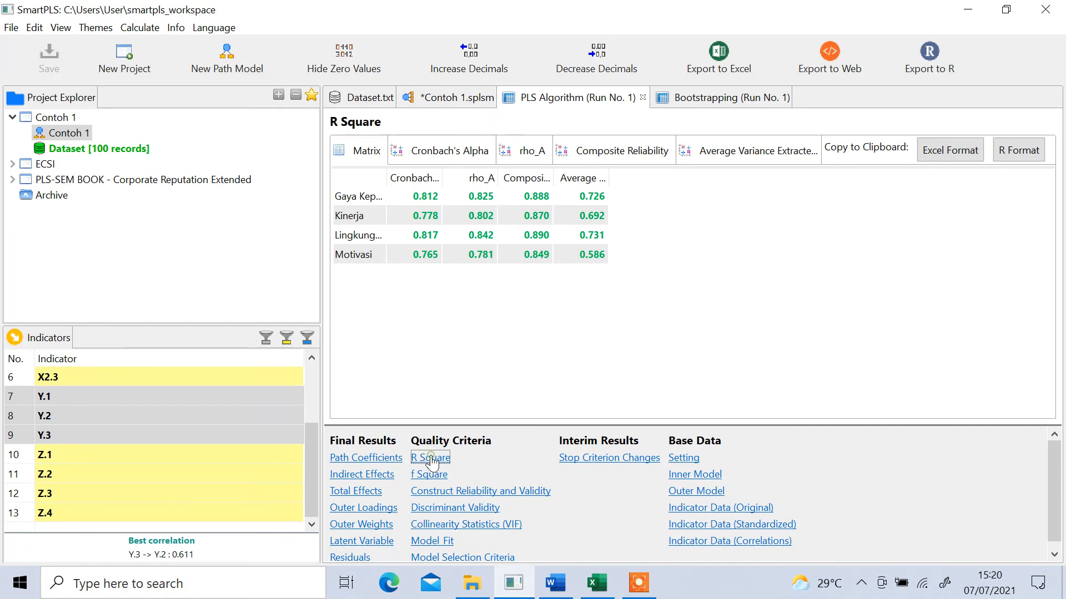